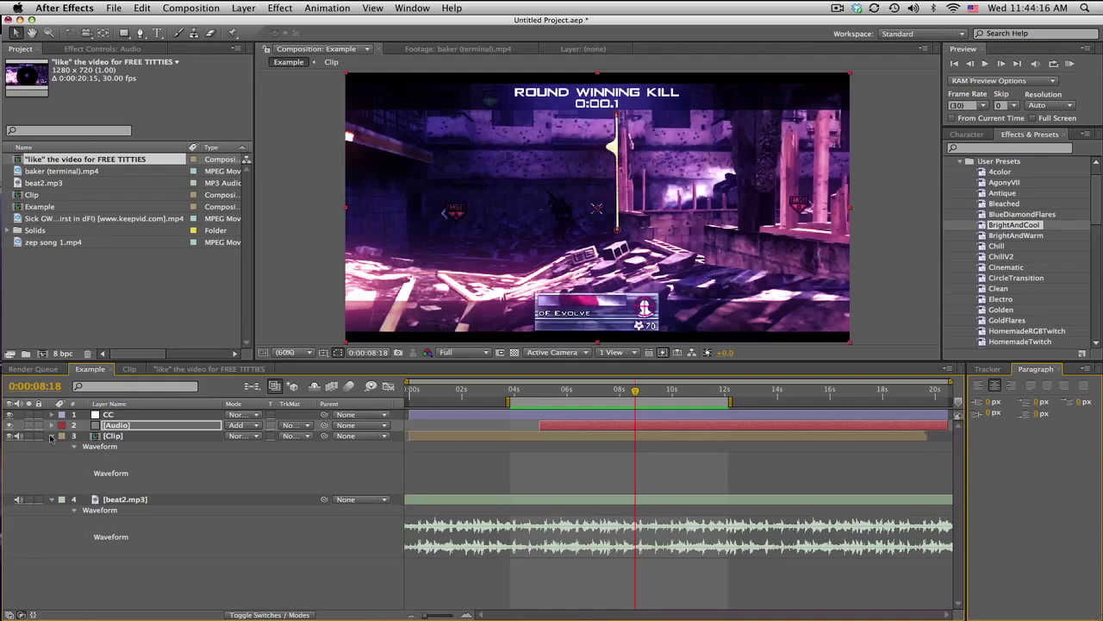
Step: Collapse the Clip and beat2.mp3 waveform rows and set the time to 0:00:06:13
left_click(51, 437)
left_click(51, 446)
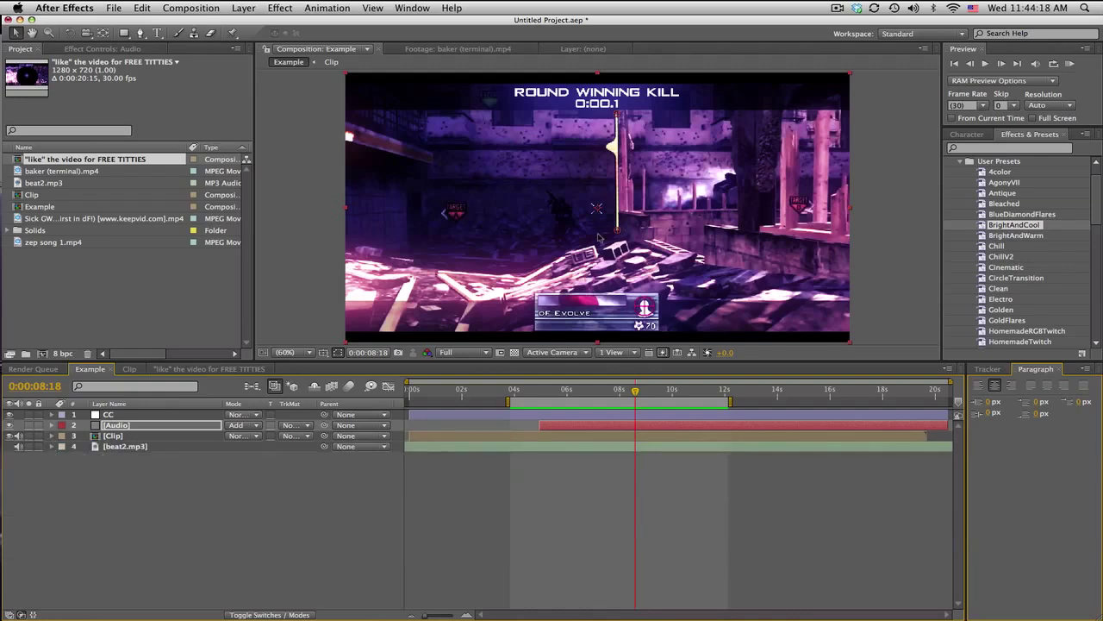
left_click(578, 391)
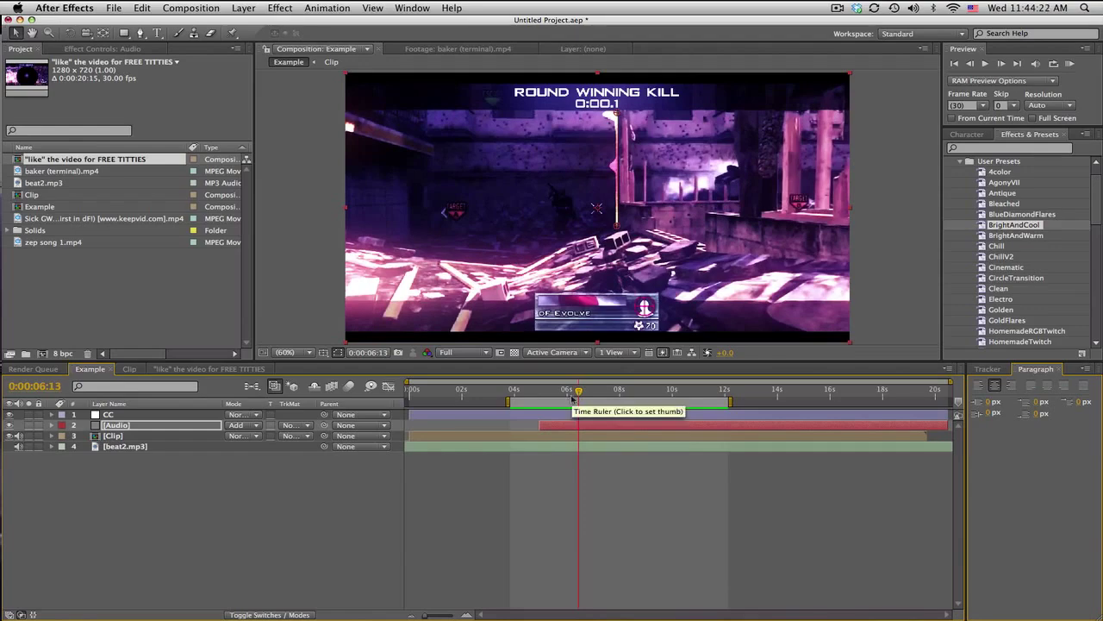
Step: RAM-preview the work area, stop it, scrub a few frames, and select beat2.mp3
left_click(1069, 64)
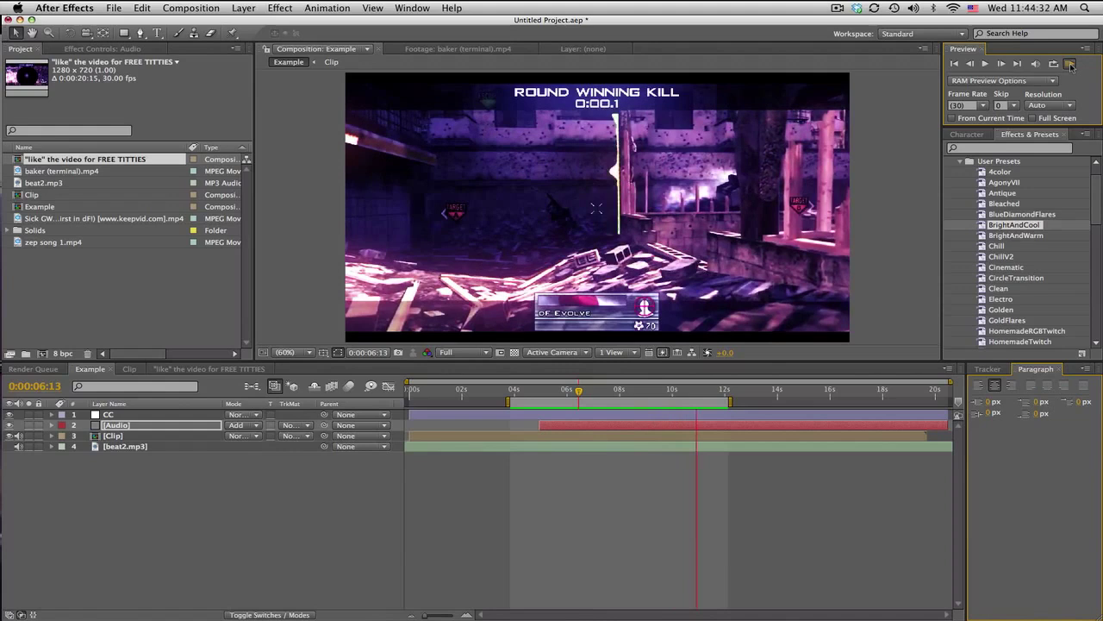
left_click(1070, 67)
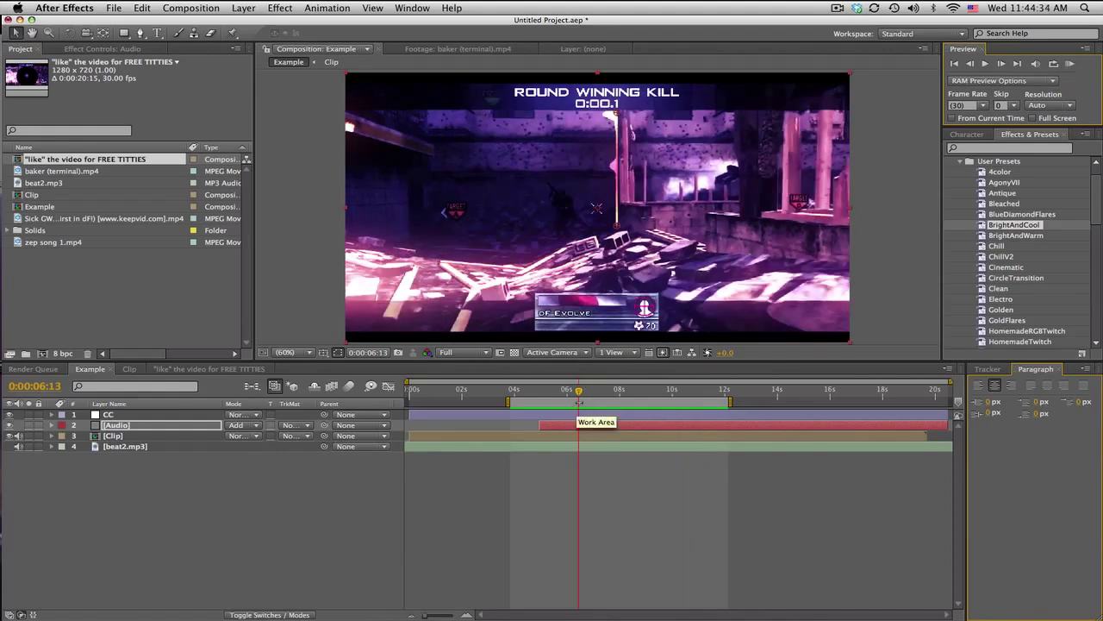
mouse_move(581, 395)
left_mouse_down()
mouse_move(647, 392)
mouse_move(586, 393)
left_mouse_up()
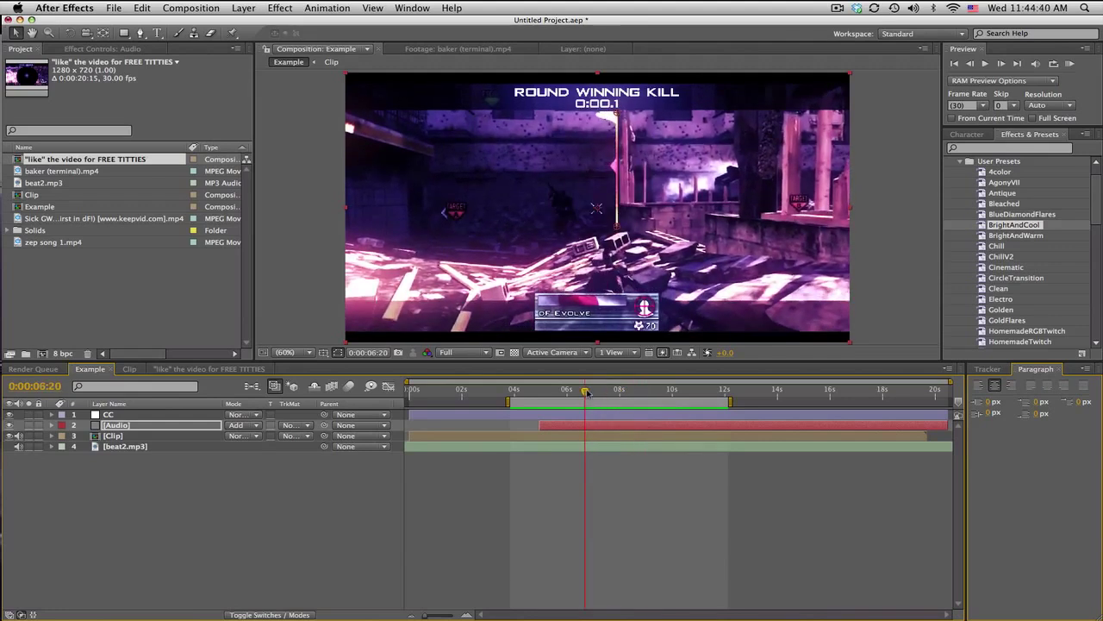
left_click(151, 447)
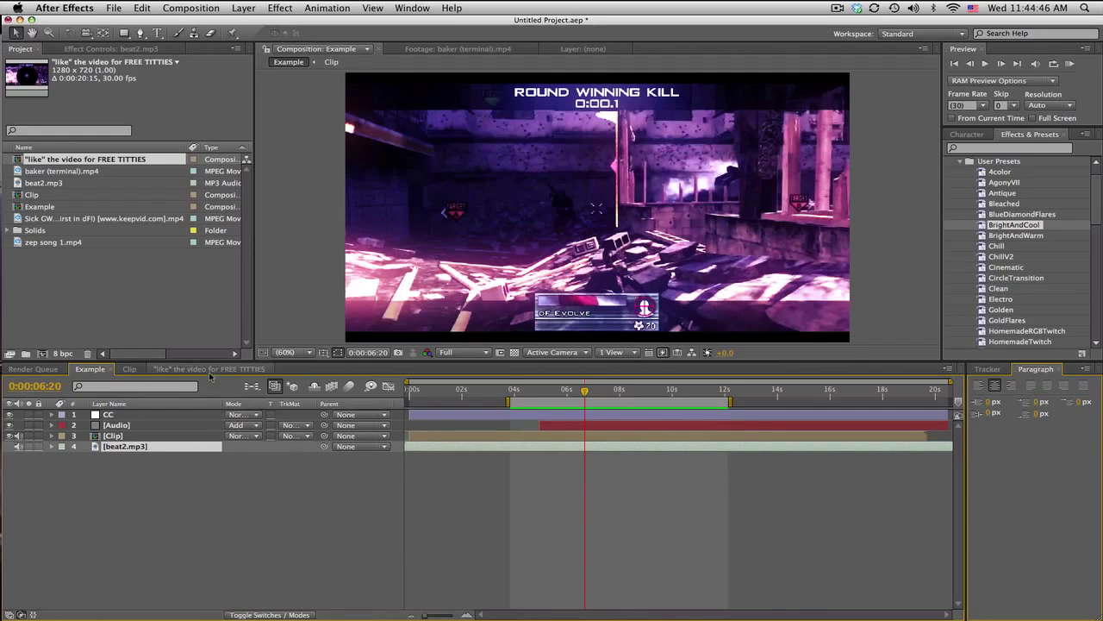
Step: Switch to the other gameplay composition, scrub to about 0:00:04:07, and show the purple CC layer
left_click(208, 369)
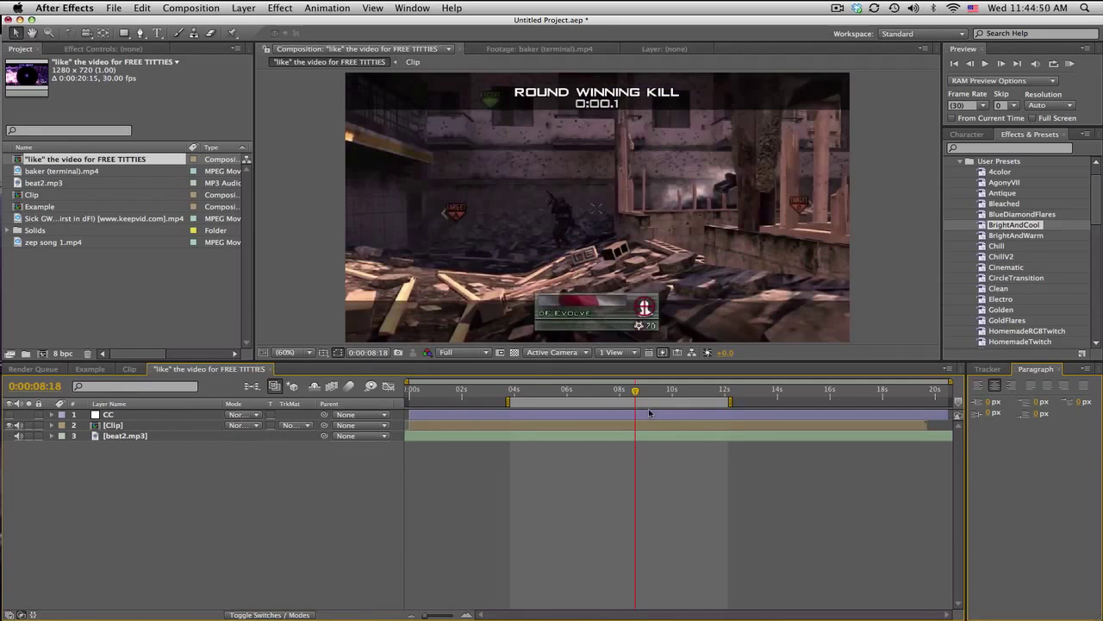
left_click(603, 394)
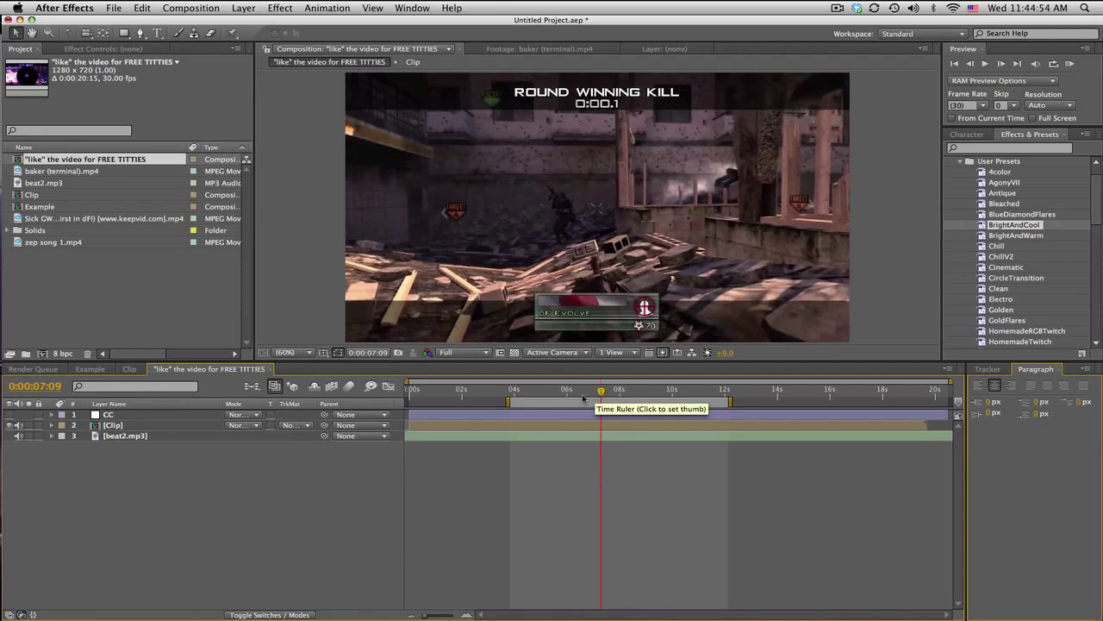
left_click(578, 397)
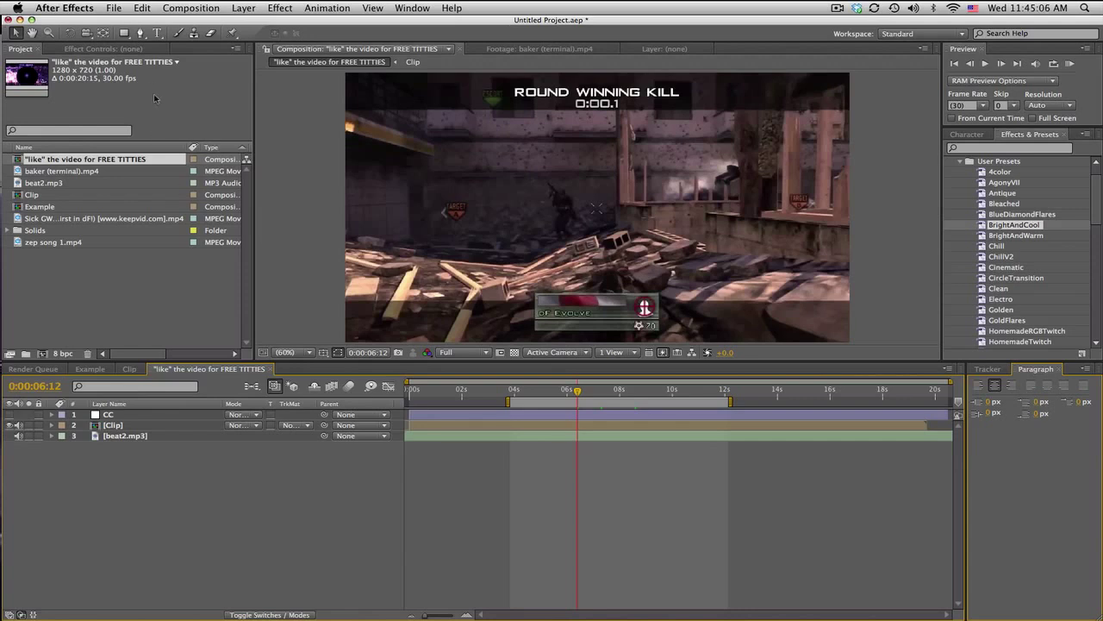
left_click(532, 390)
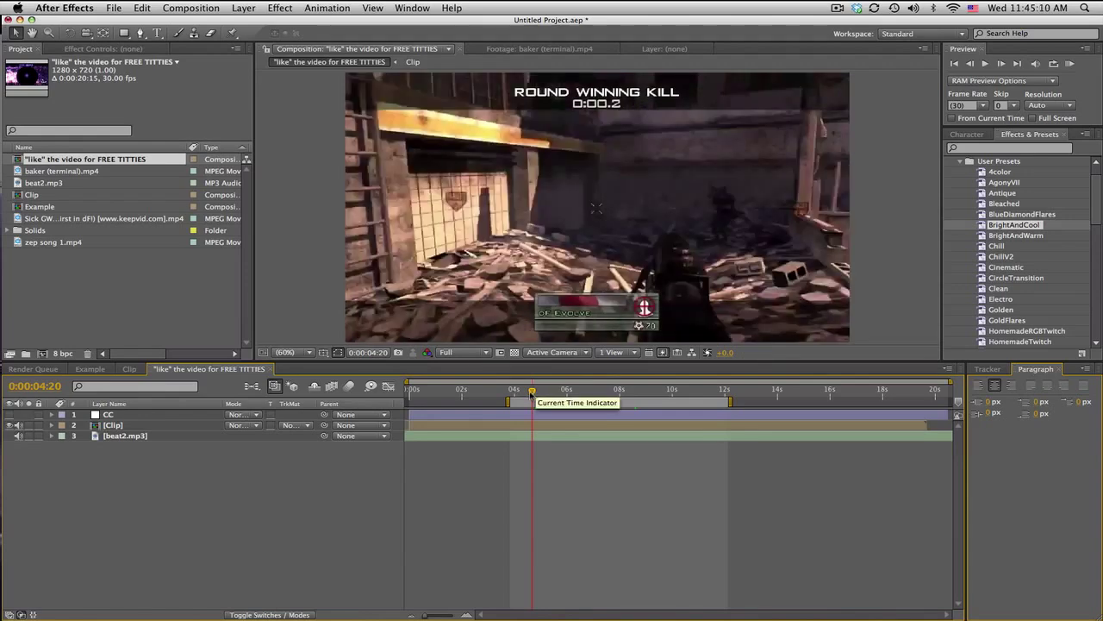
left_click_drag(531, 390, 660, 392)
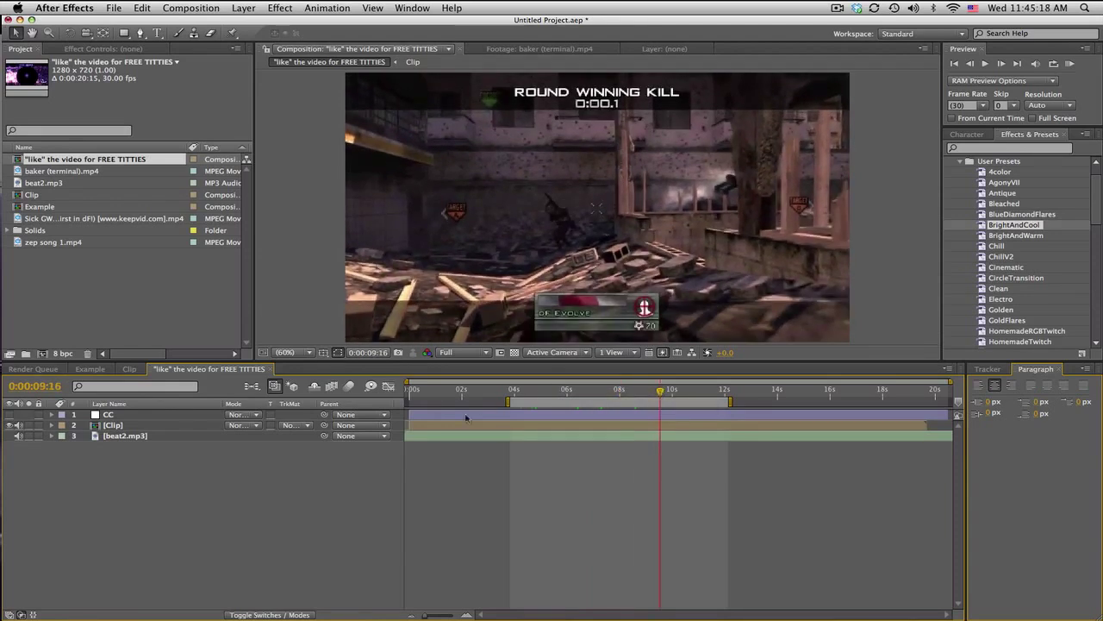
left_click(9, 414)
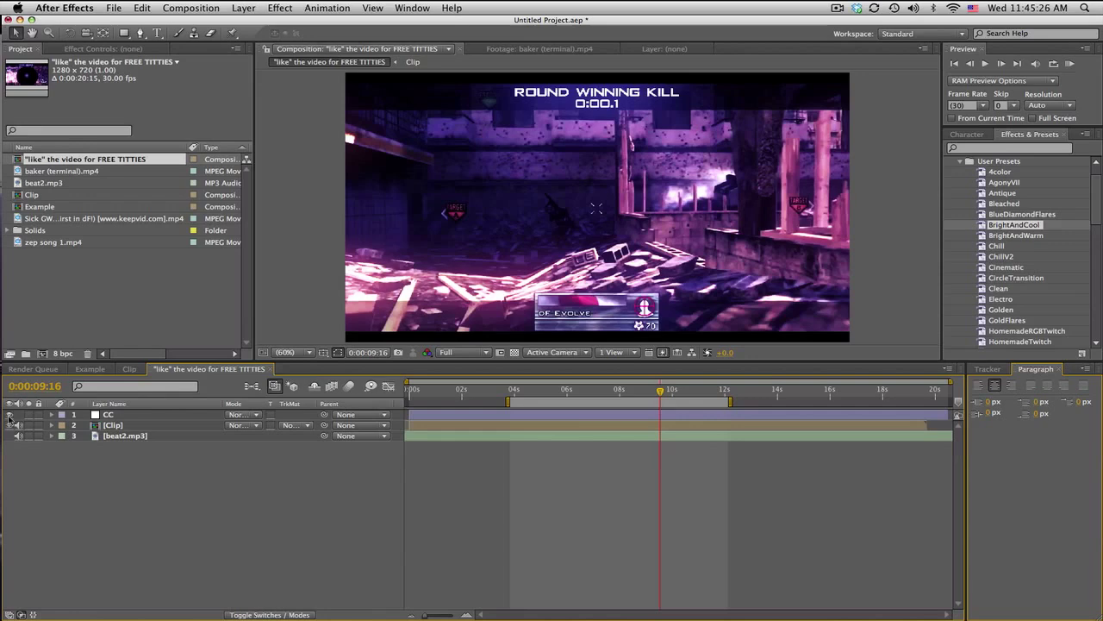
Step: Hide the CC layer and create a new solid named Audio Waveform
left_click(9, 415)
left_click(243, 8)
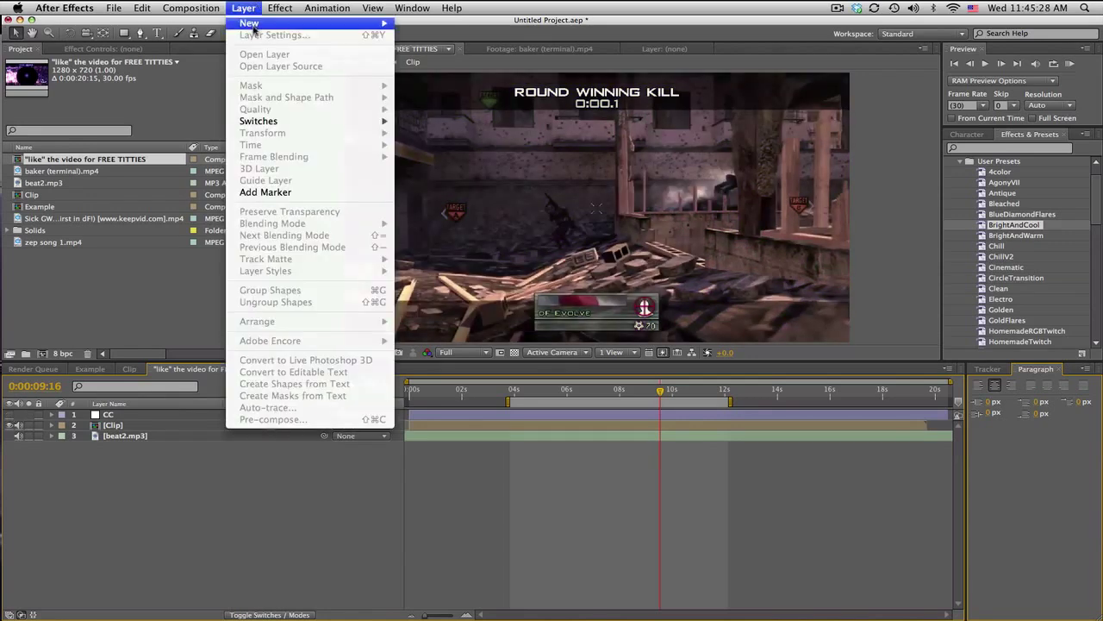
mouse_move(259, 23)
left_click(422, 39)
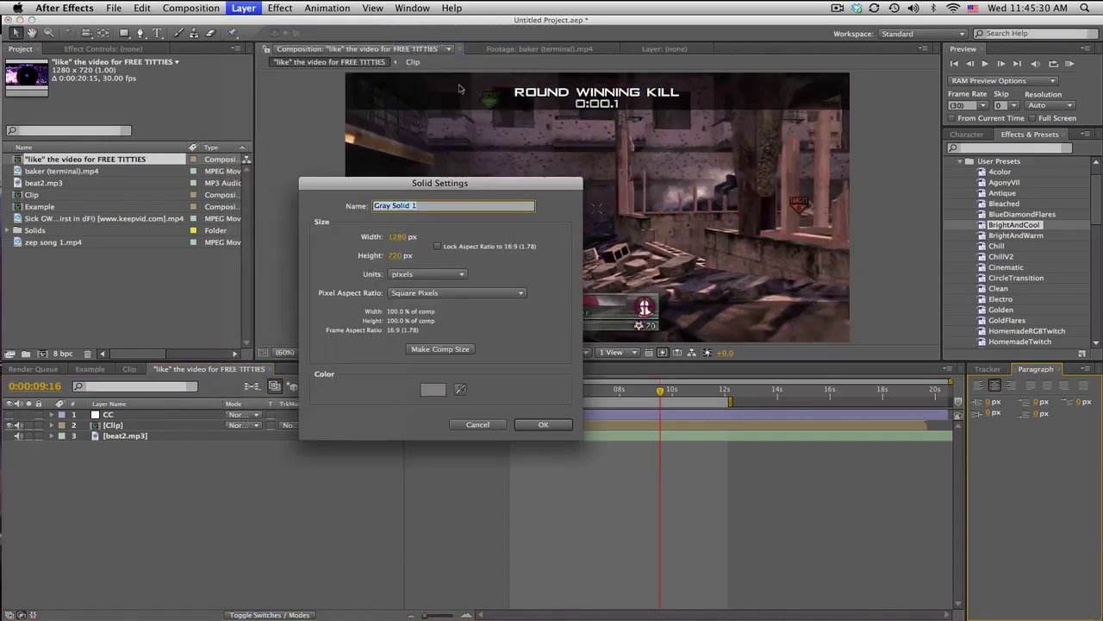
type("Audio Waveform")
key("Return")
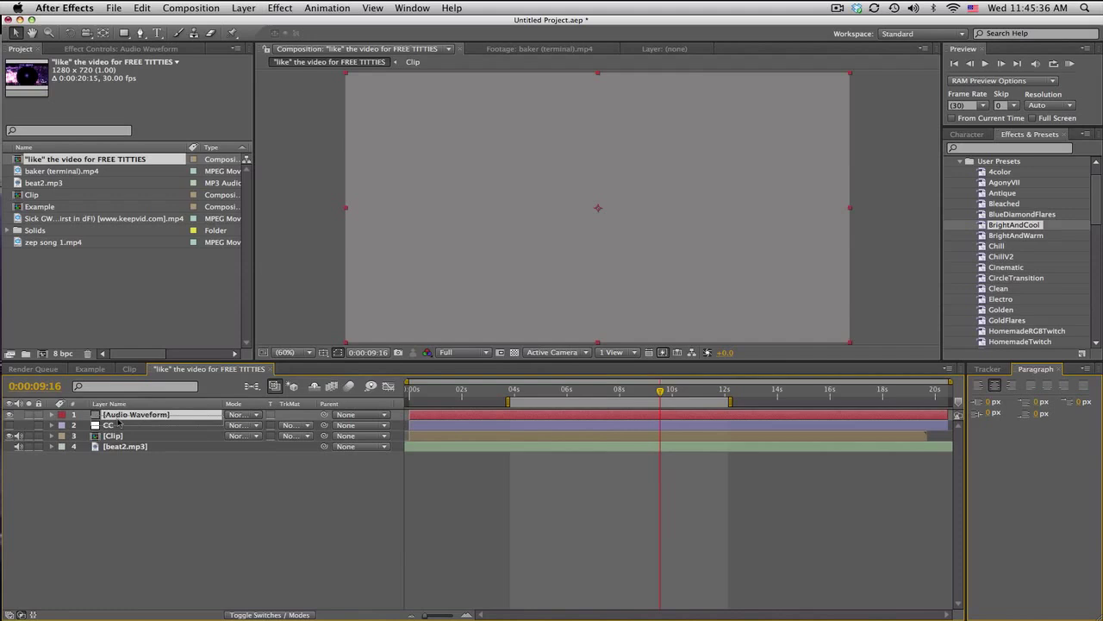
Step: Move Audio Waveform below CC, hide it, and reselect it
left_click_drag(118, 431, 118, 429)
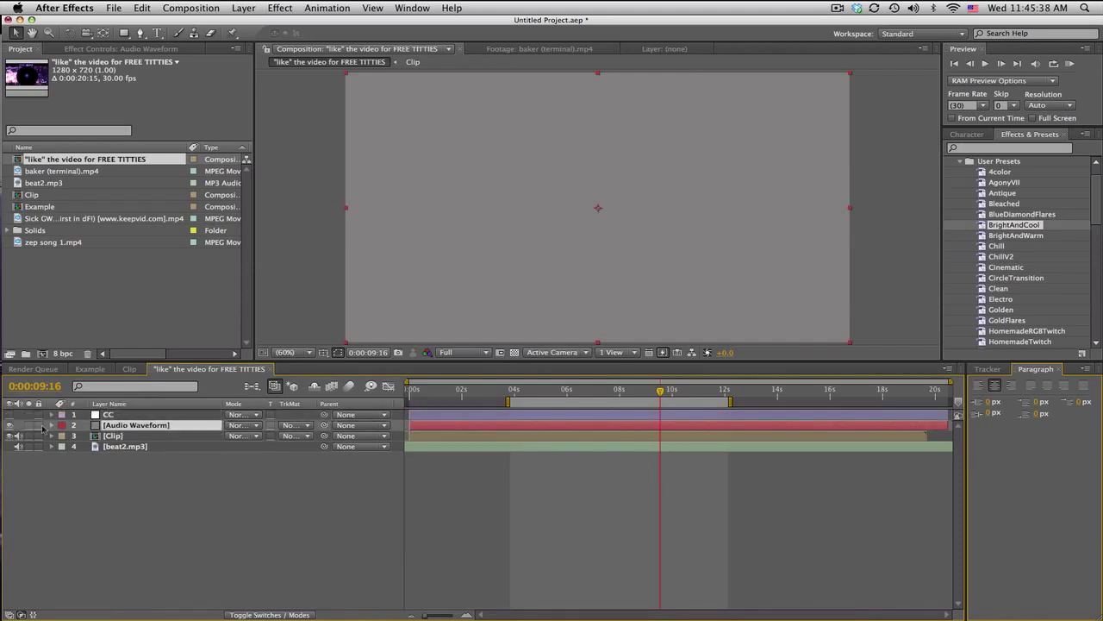
left_click(8, 426)
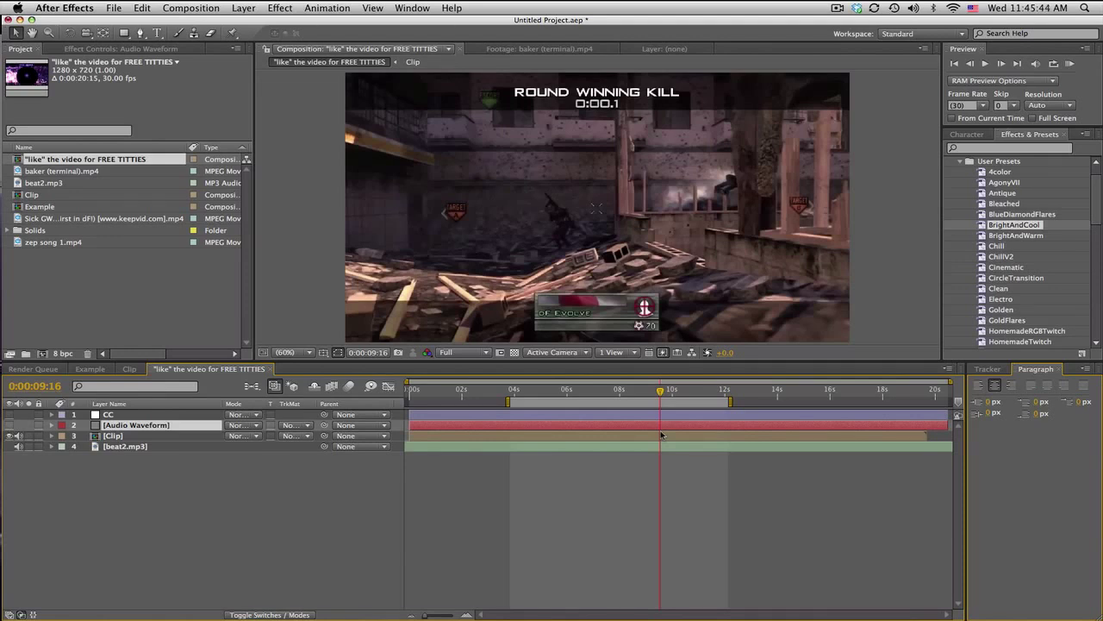
left_click(144, 448)
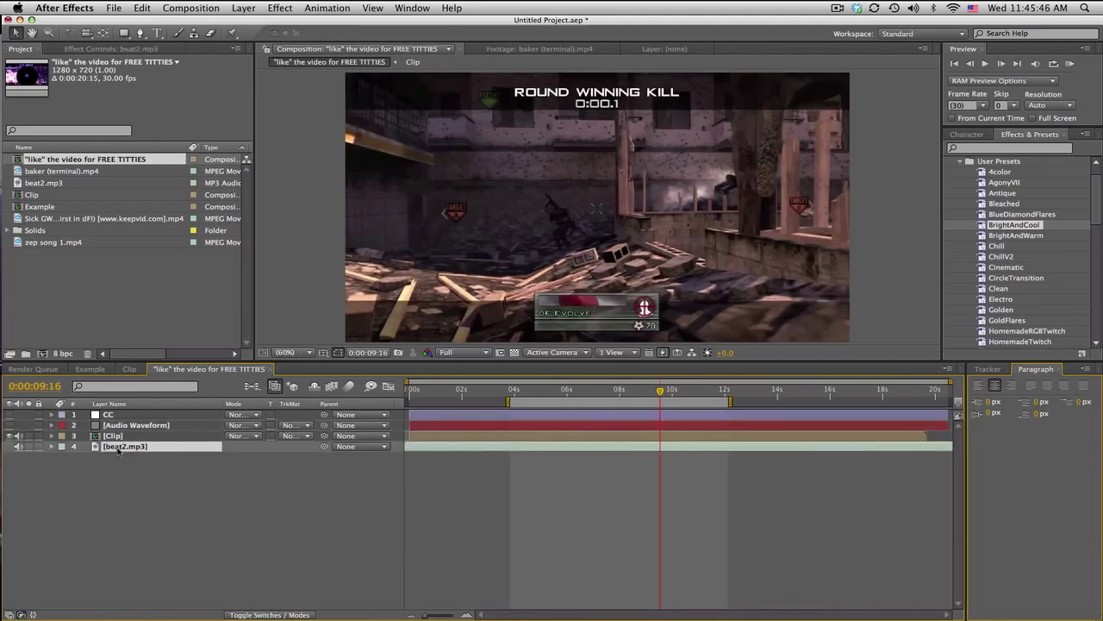
left_click(165, 425)
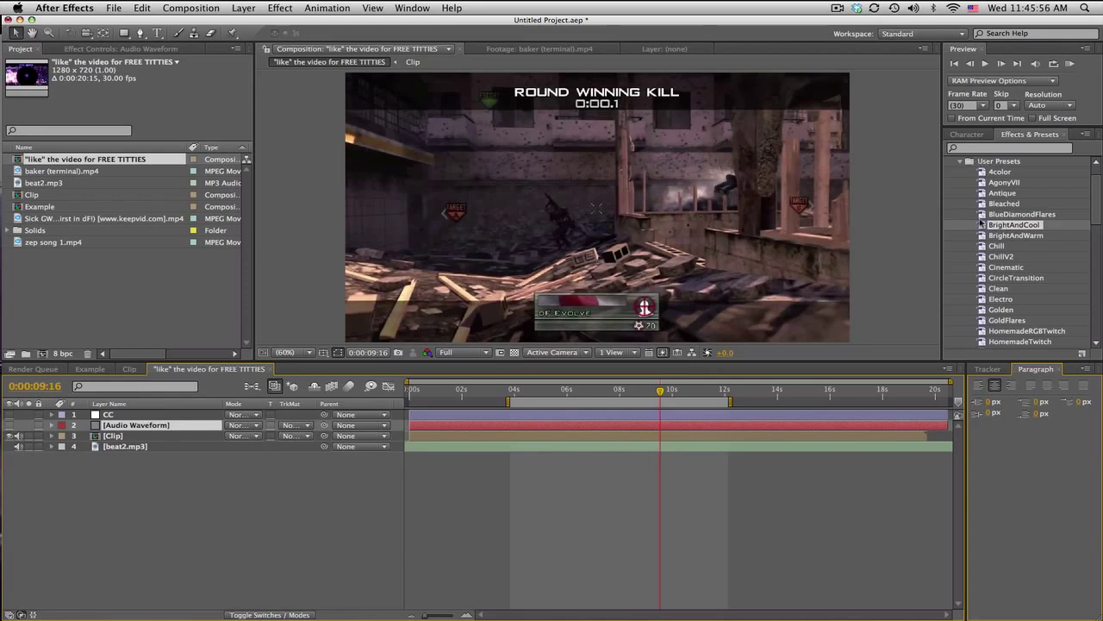
Step: Apply the Audio Spectrum effect to the Audio Waveform layer and make it visible
left_click(961, 160)
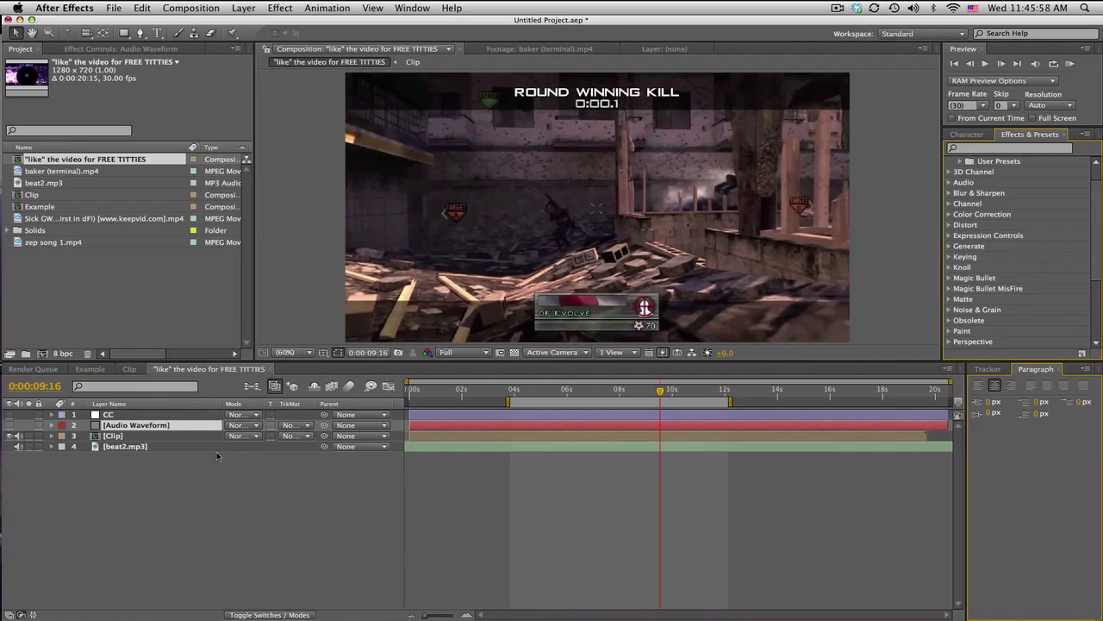
left_click(163, 428)
left_click(278, 8)
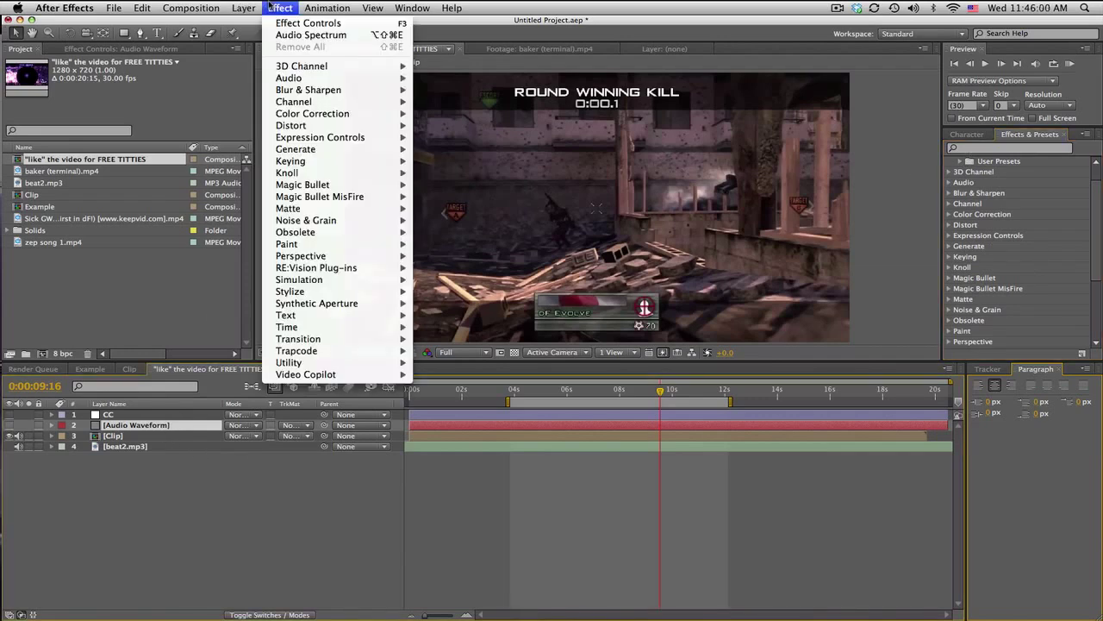
mouse_move(308, 153)
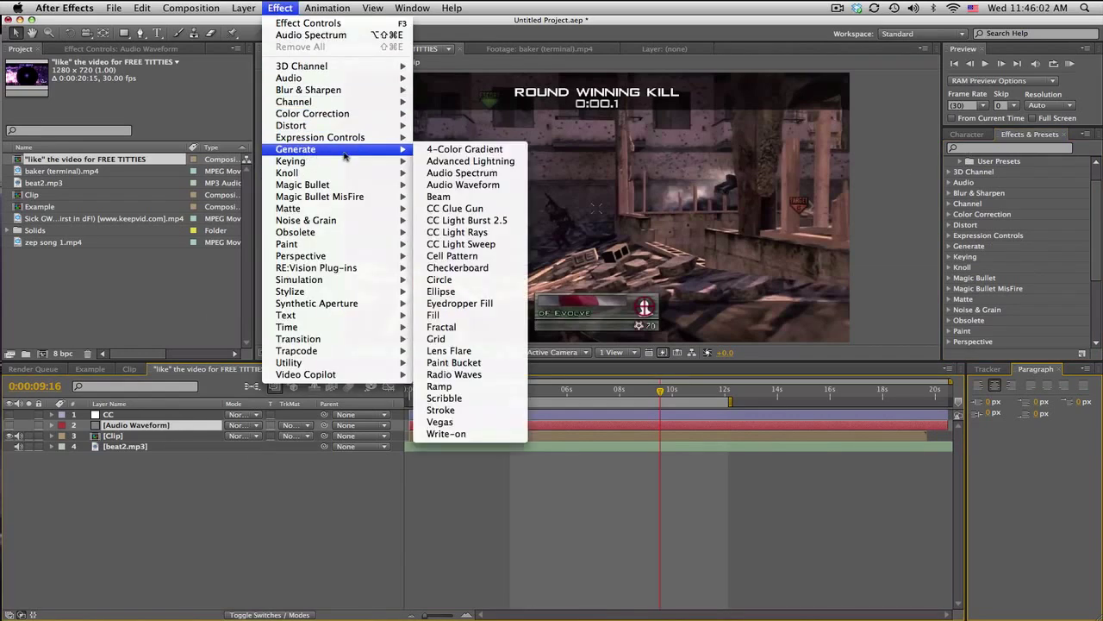
left_click(457, 172)
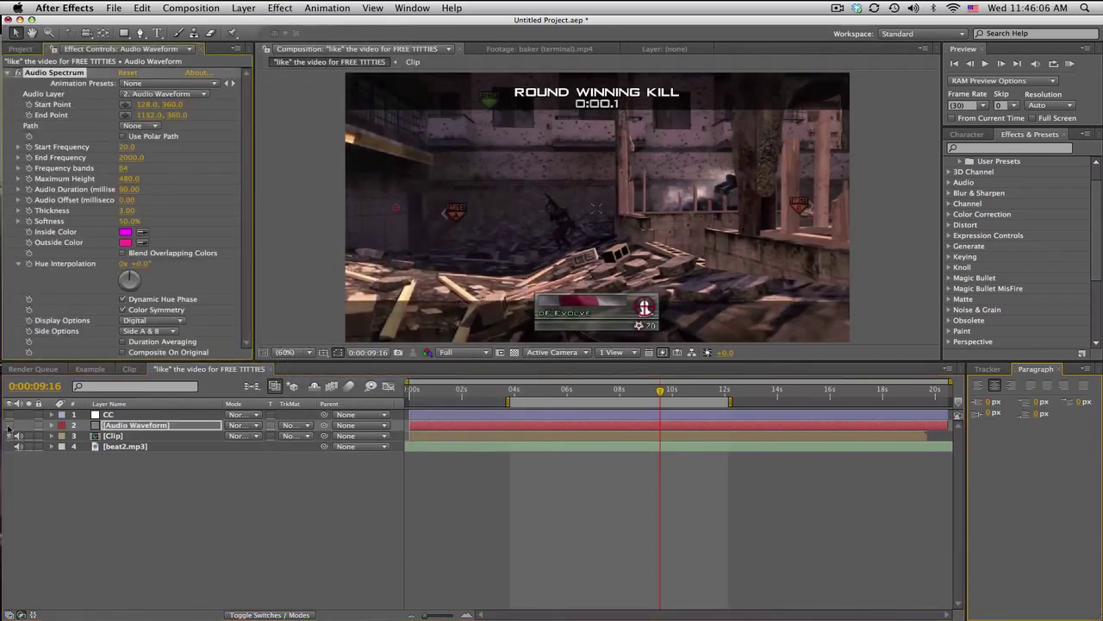
left_click(9, 425)
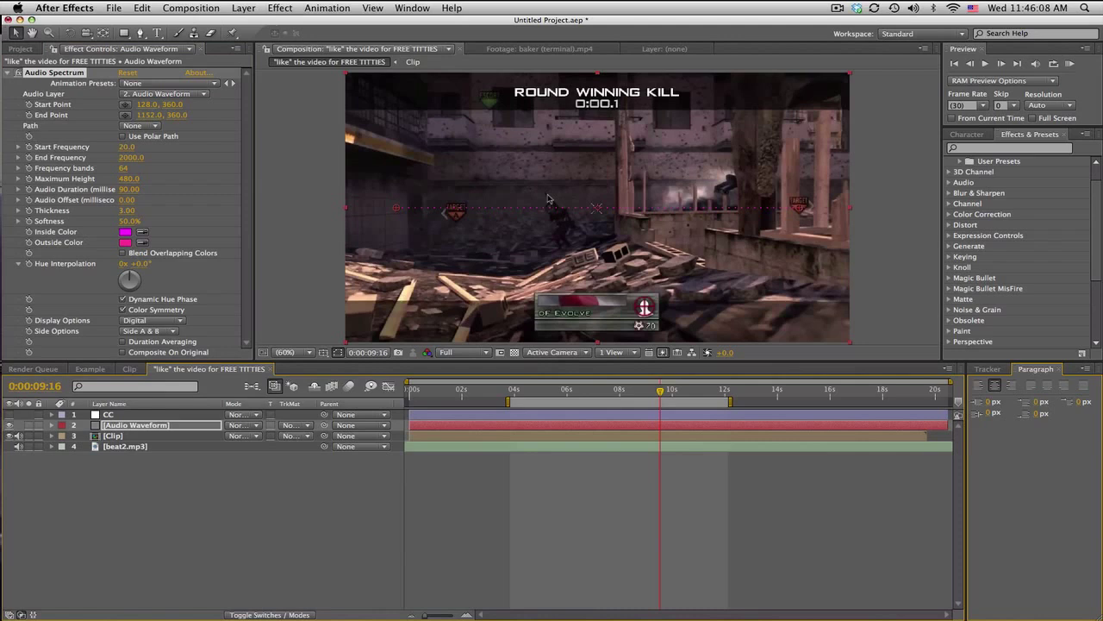
Step: Set Audio Layer to beat2.mp3, solo Audio Waveform, and scrub to check the spectrum
left_click(146, 93)
left_click(156, 119)
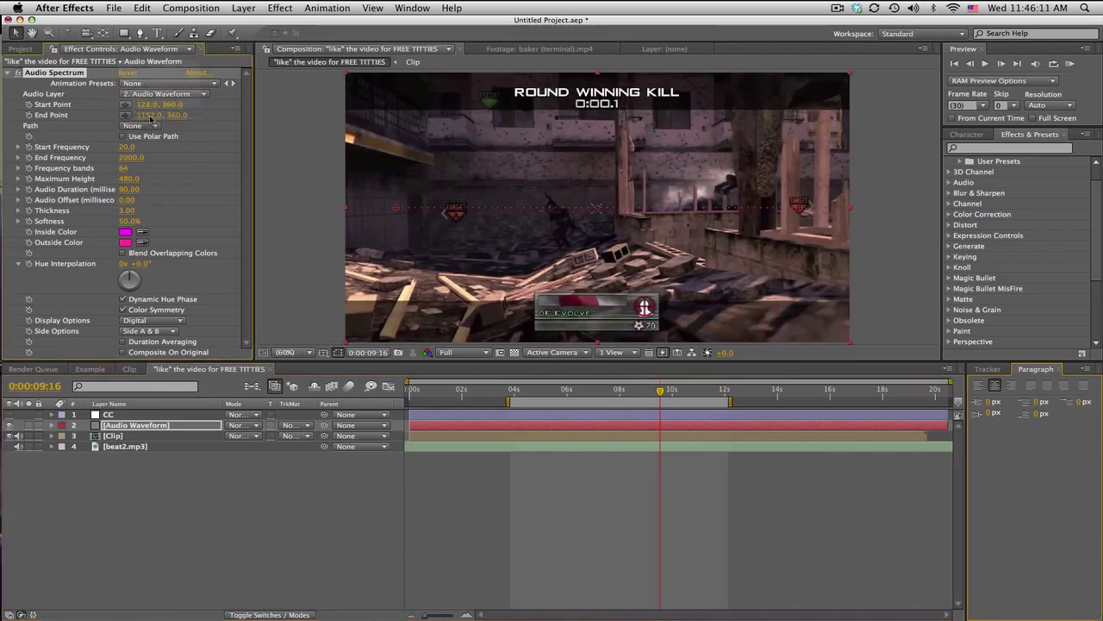
left_click(29, 425)
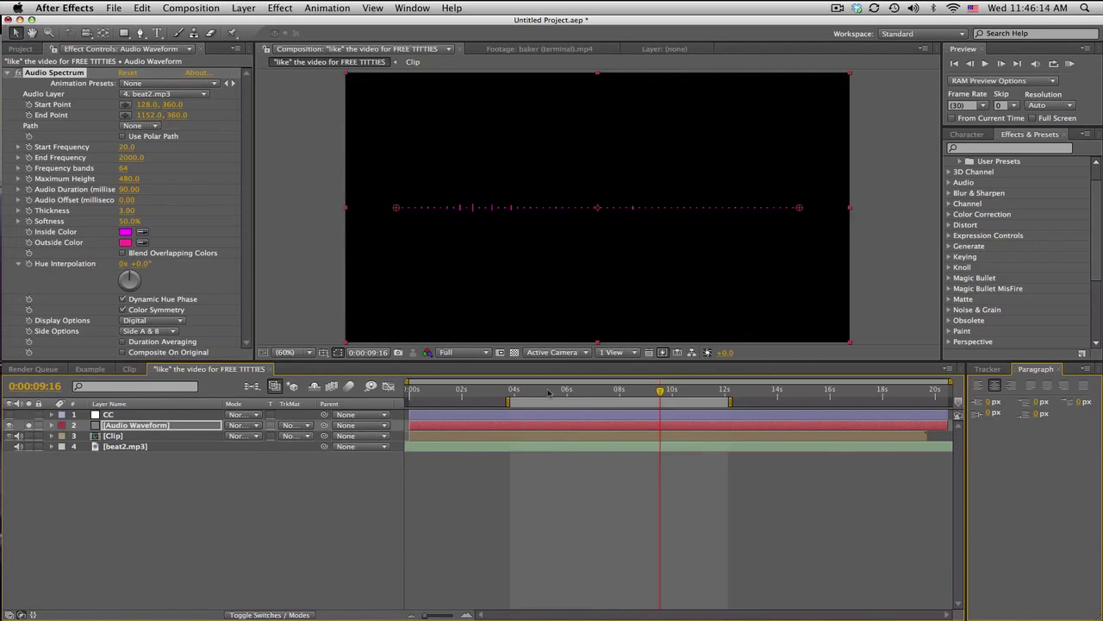
mouse_move(527, 389)
left_mouse_down()
mouse_move(681, 388)
mouse_move(549, 390)
left_mouse_up()
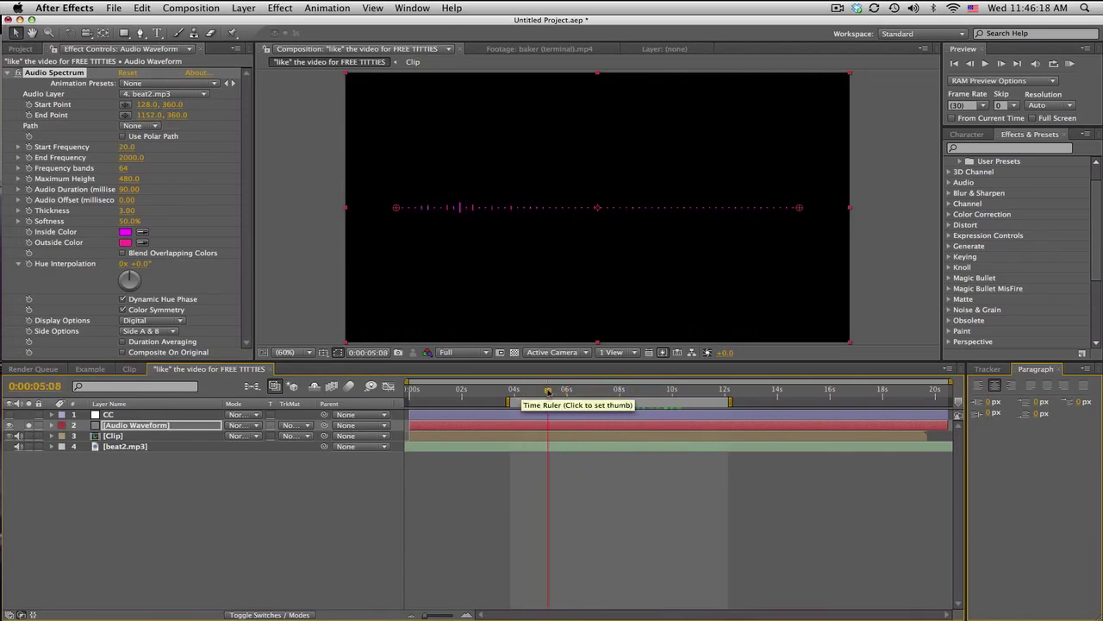
Step: Check the Clip layer's Twixtor keyframes and return to the 4:28 Speed keyframe
left_click(124, 437)
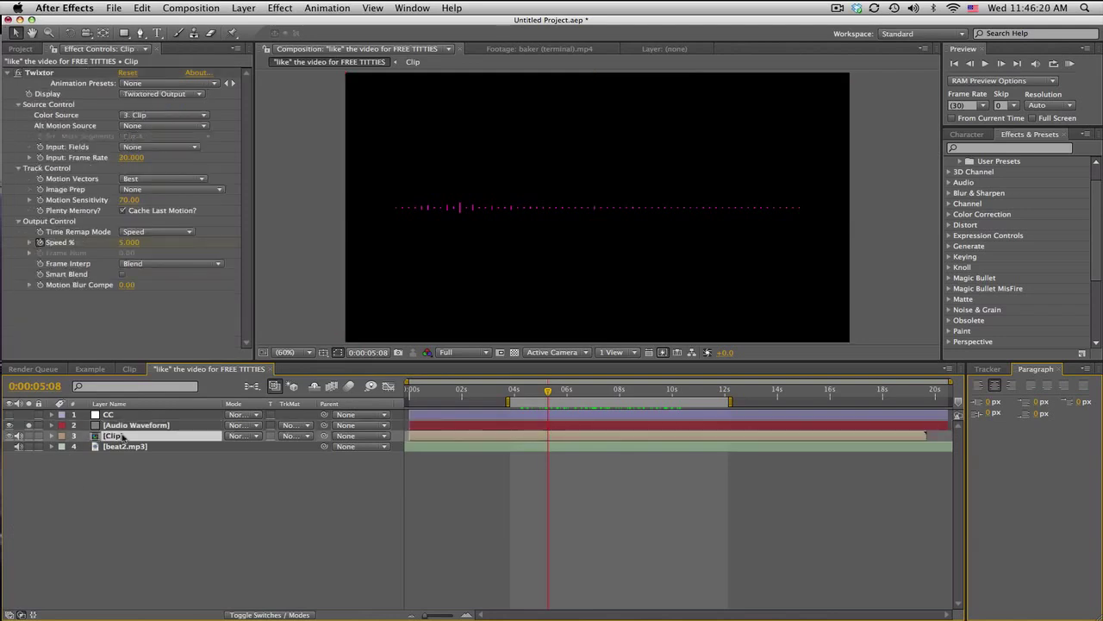
key("u")
left_click_drag(548, 390, 541, 392)
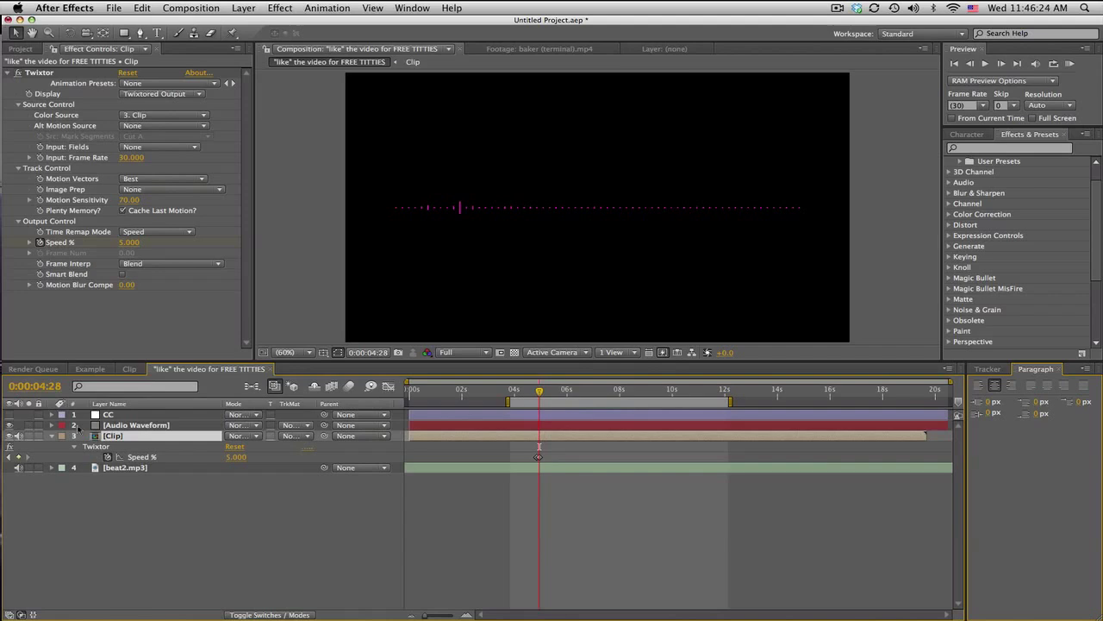
Step: Make the spectrum vertical at frame centre and adjust its start point at 6:14
left_click(138, 427)
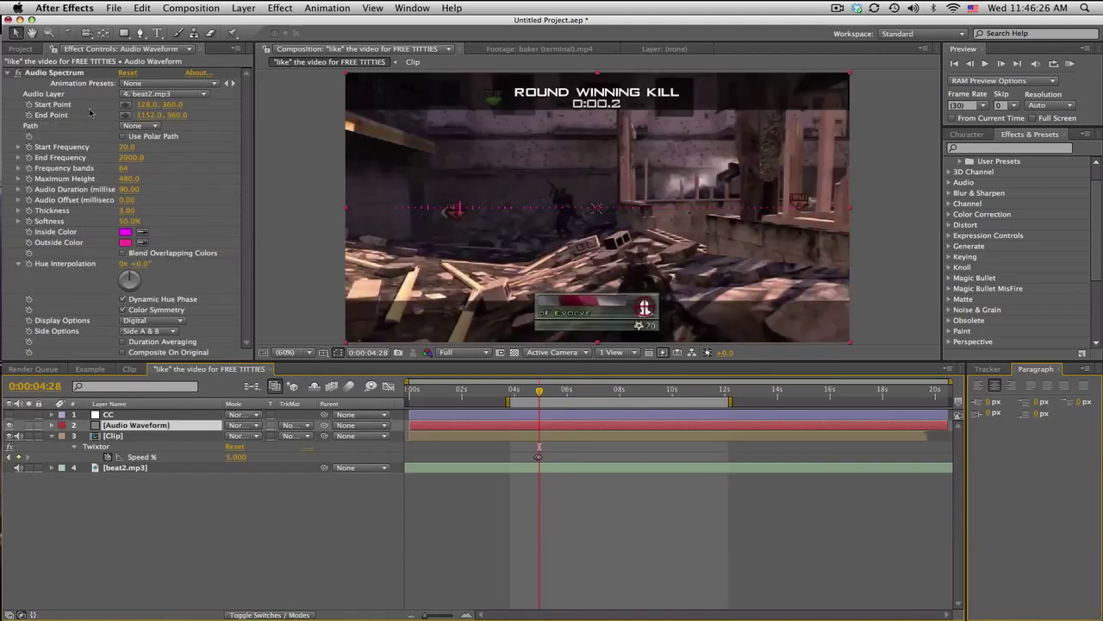
left_click(34, 110)
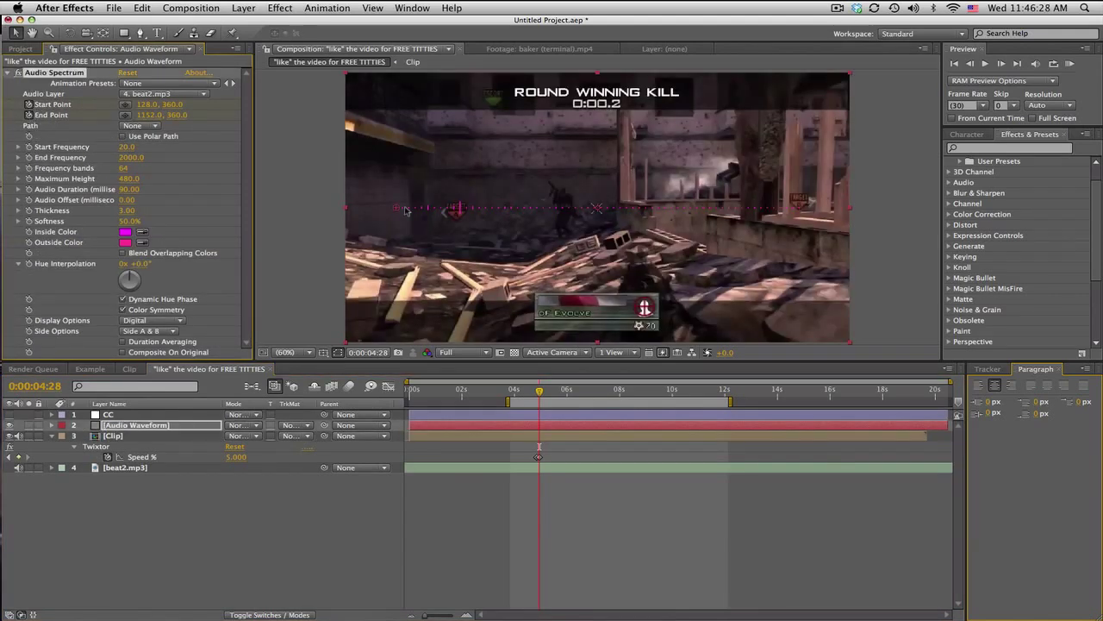
left_click_drag(397, 209, 616, 222)
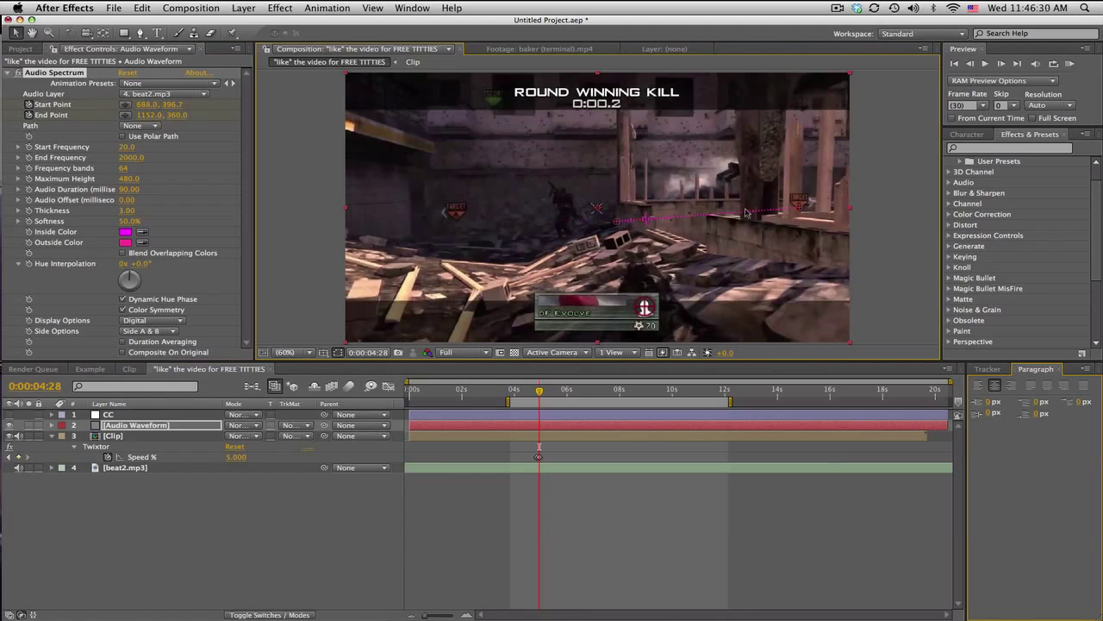
left_click_drag(801, 209, 617, 95)
left_click_drag(539, 392, 579, 395)
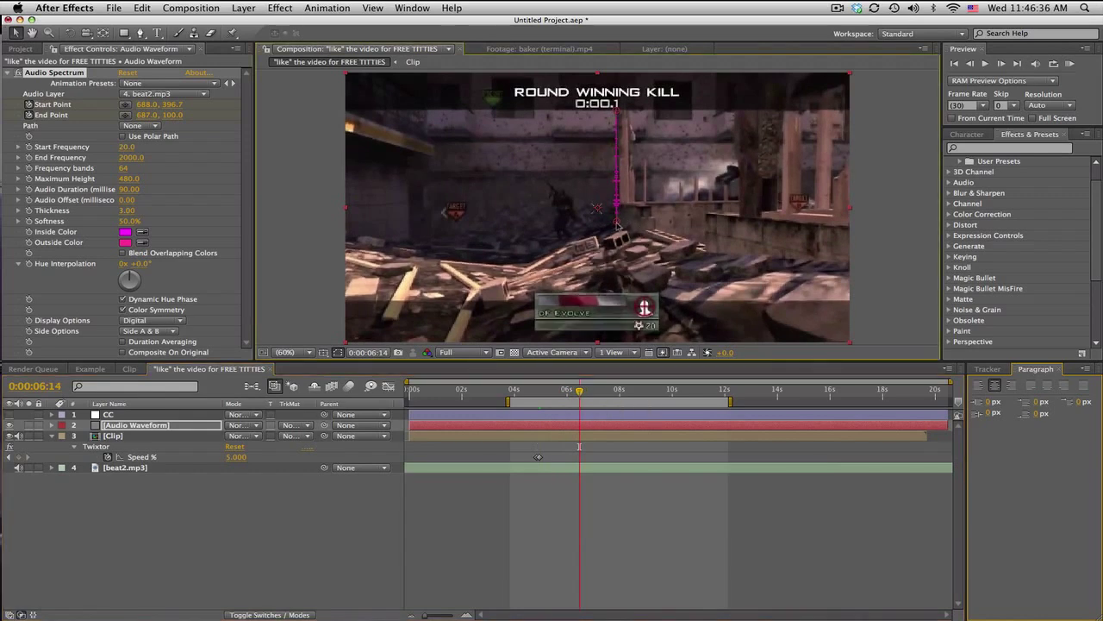
left_click_drag(617, 224, 617, 226)
Step: Re-adjust the spectrum's start and end points at 8:19 and 10:24 to track the scene
left_click(601, 393)
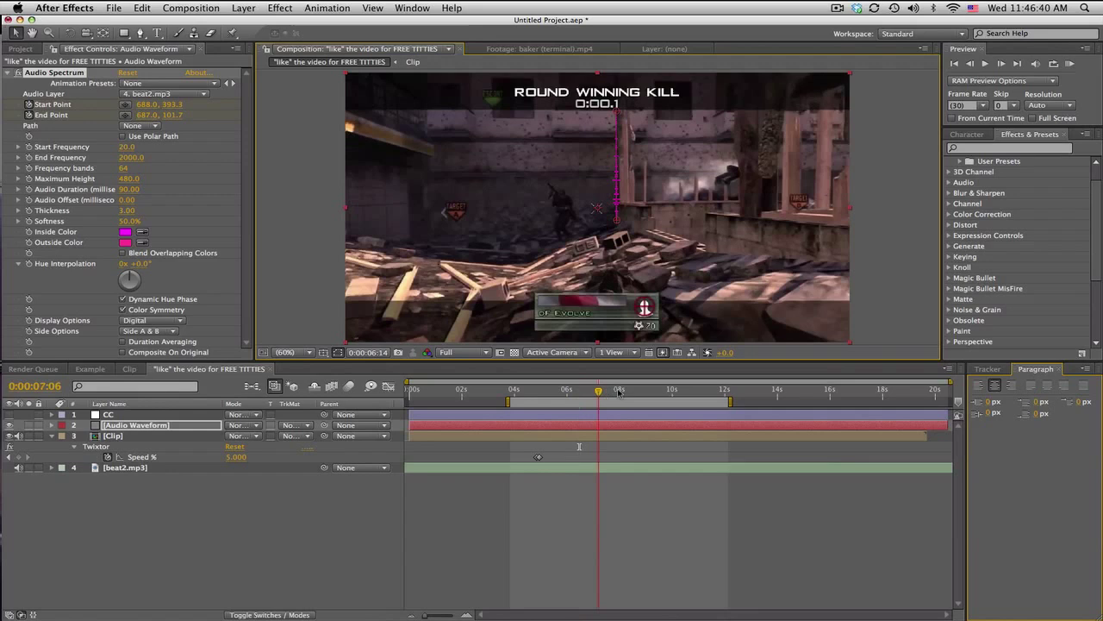
left_click(636, 393)
left_click_drag(616, 222, 617, 230)
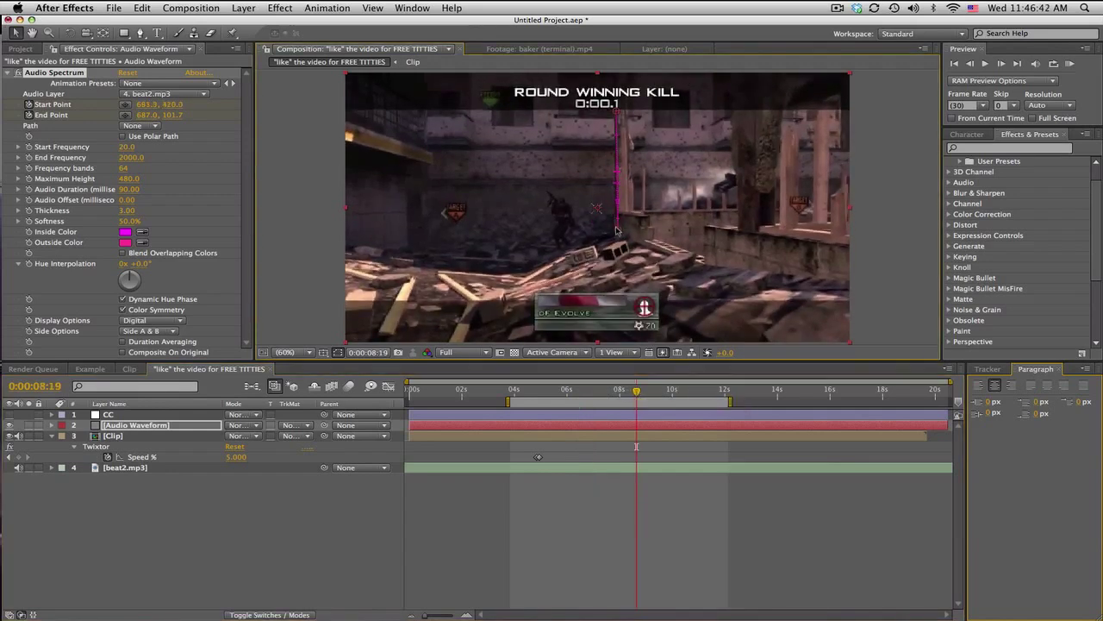
left_click_drag(617, 110, 616, 115)
left_click(644, 391)
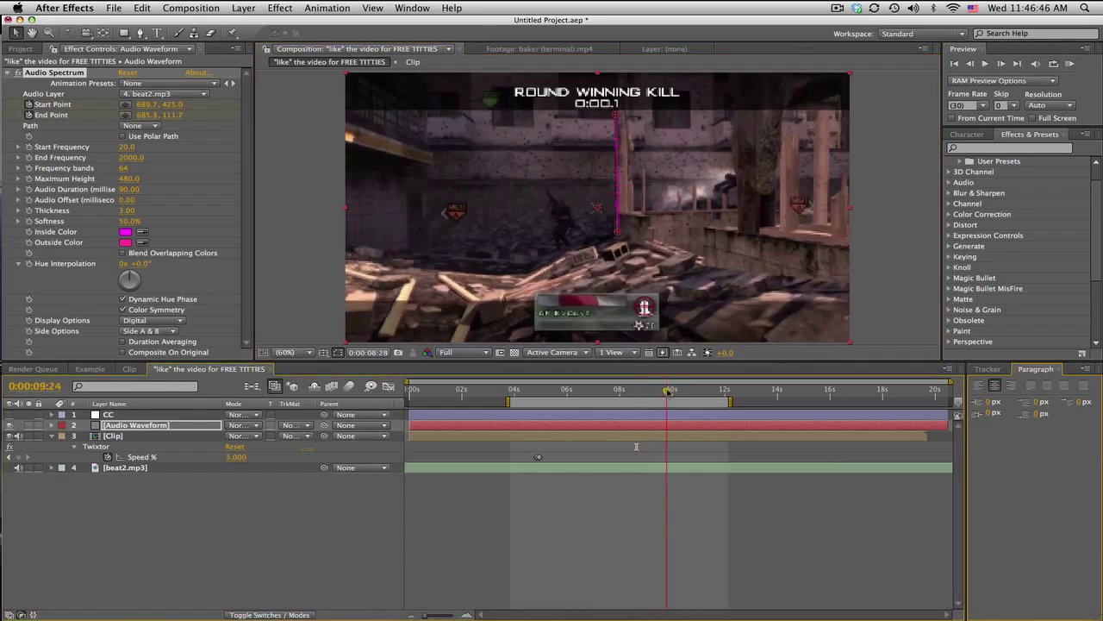
left_click(674, 392)
left_click(688, 392)
left_click(694, 392)
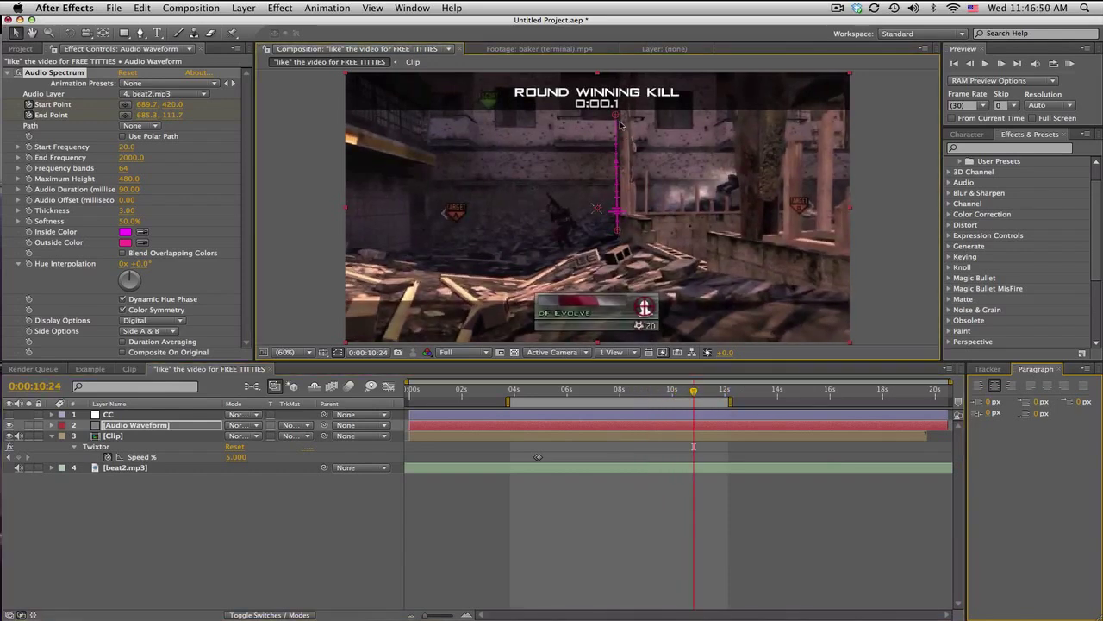
left_click_drag(620, 119, 620, 115)
left_click_drag(540, 392, 605, 390)
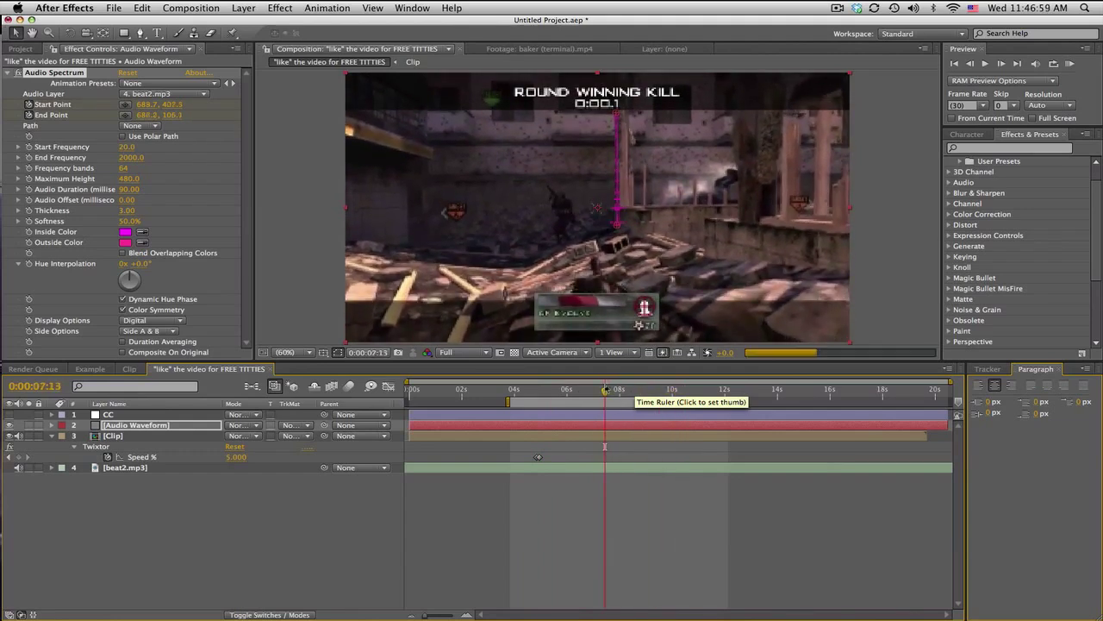
Step: Keyframe Audio Waveform opacity from 0% at 4:25 to 100% at 4:28
left_click(541, 389)
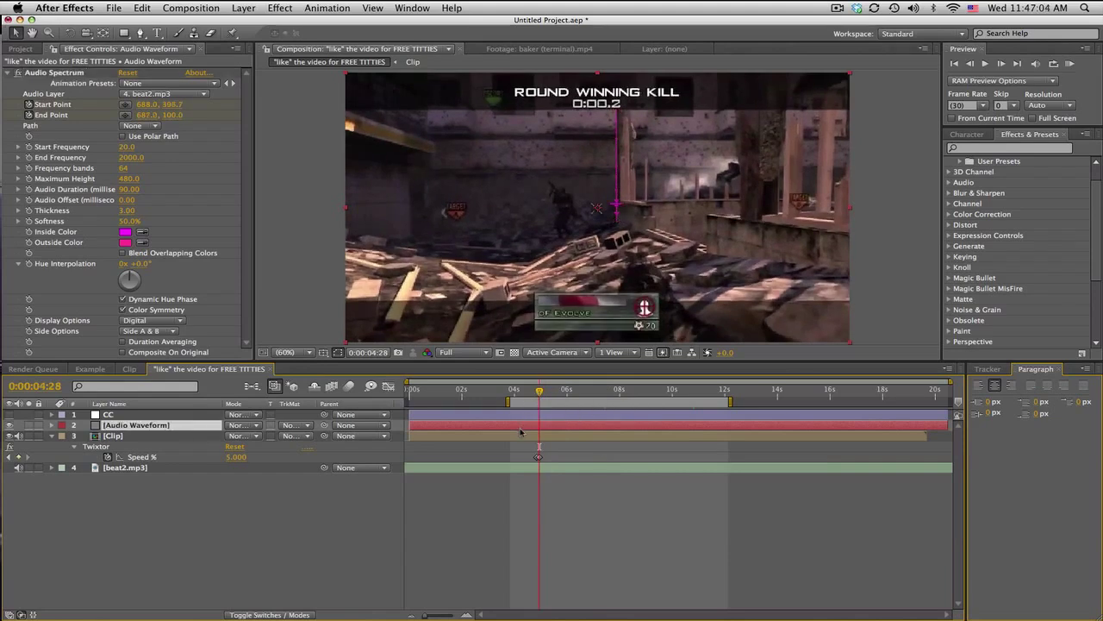
key("t")
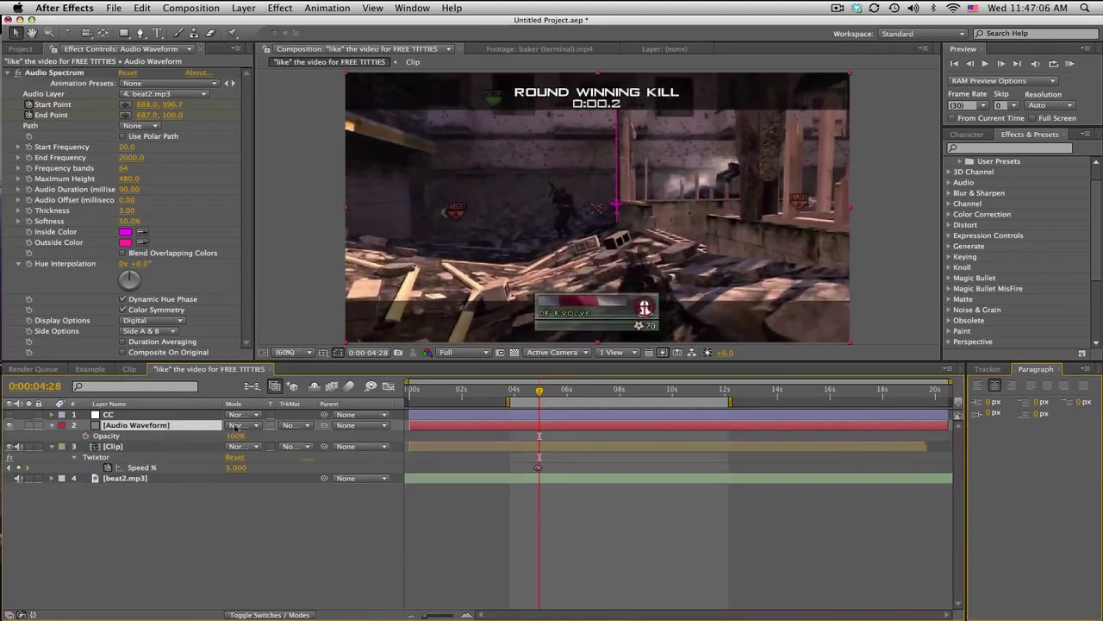
left_click(85, 436)
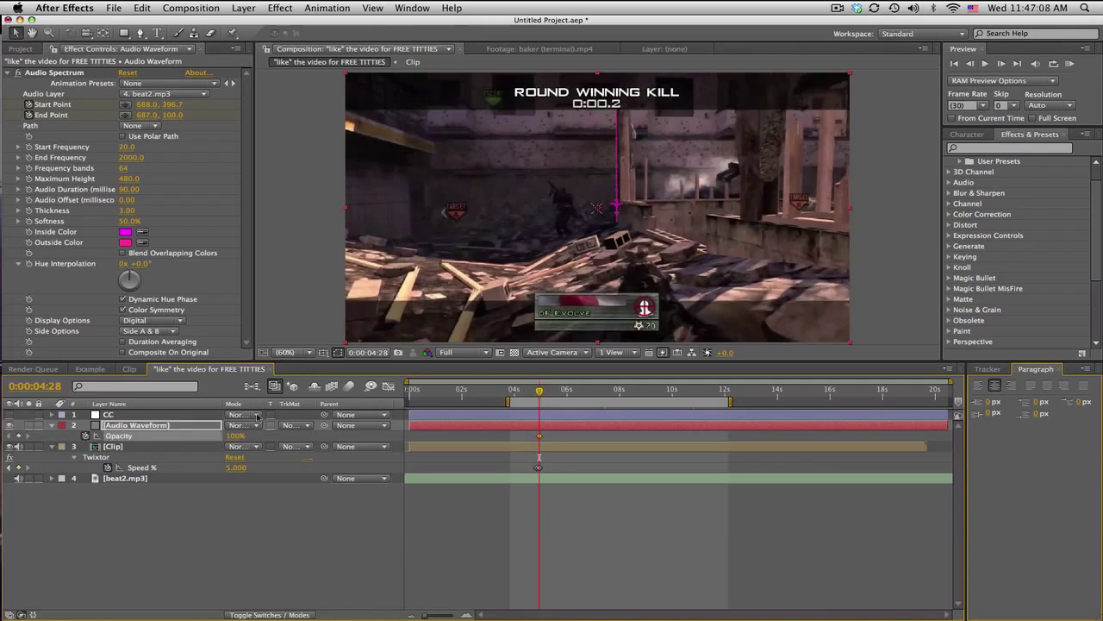
left_click_drag(541, 392, 536, 392)
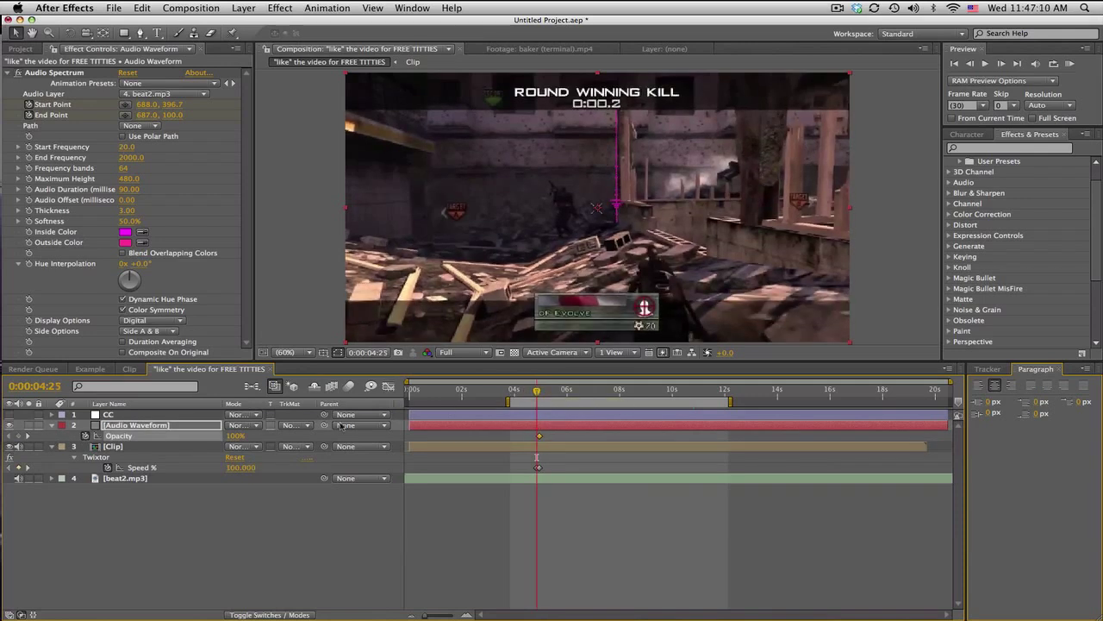
left_click_drag(243, 436, 231, 437)
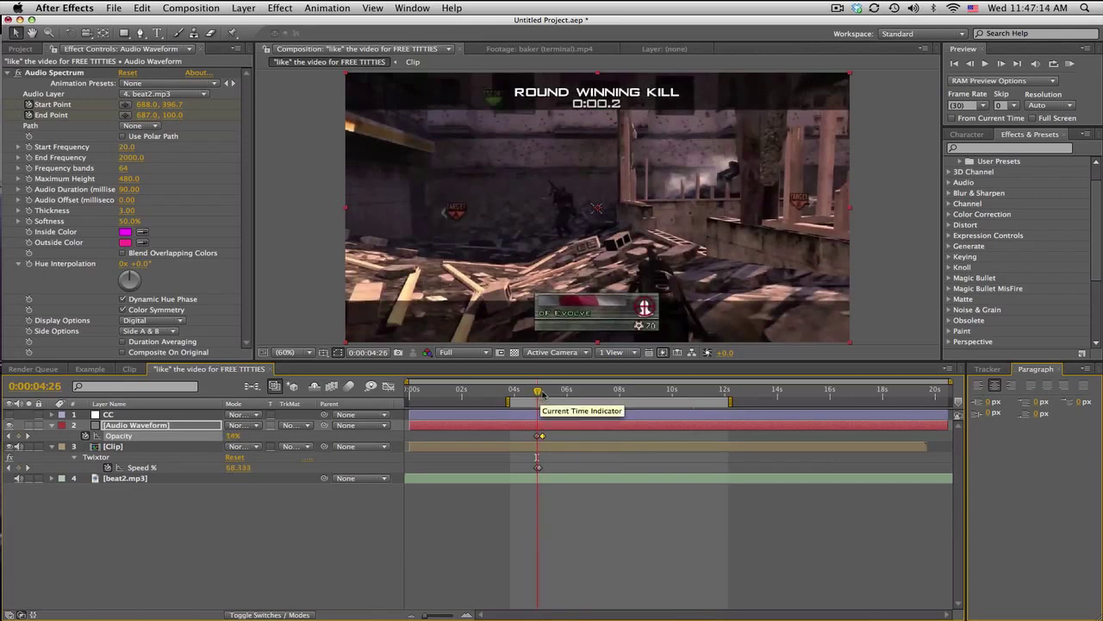
left_click_drag(536, 393, 560, 390)
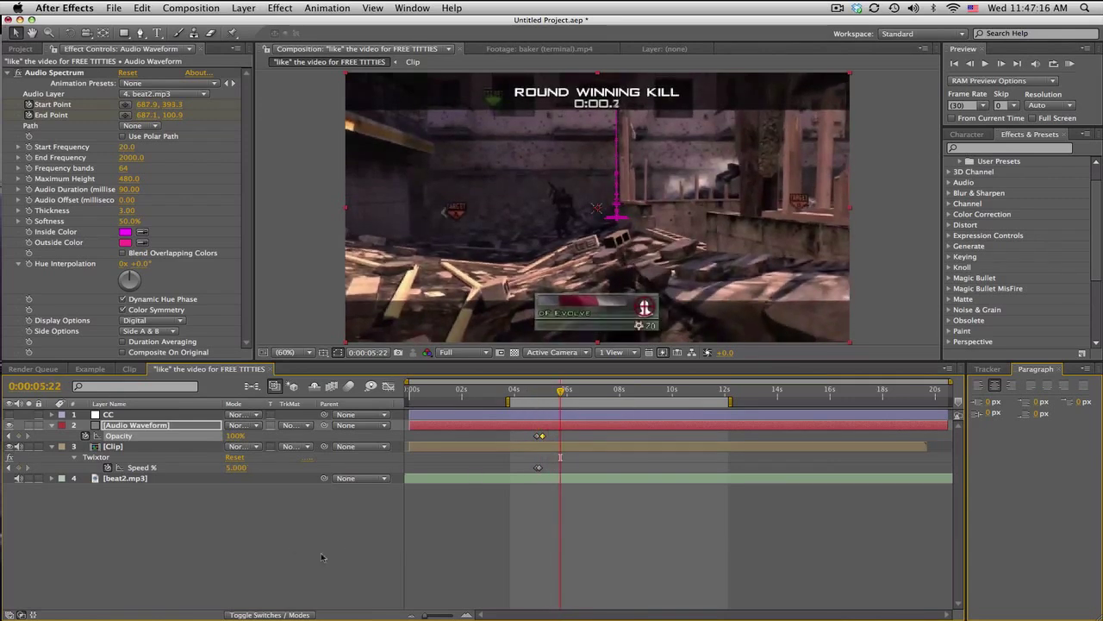
Step: Set the Audio Spectrum's End Frequency to 500
key("Return")
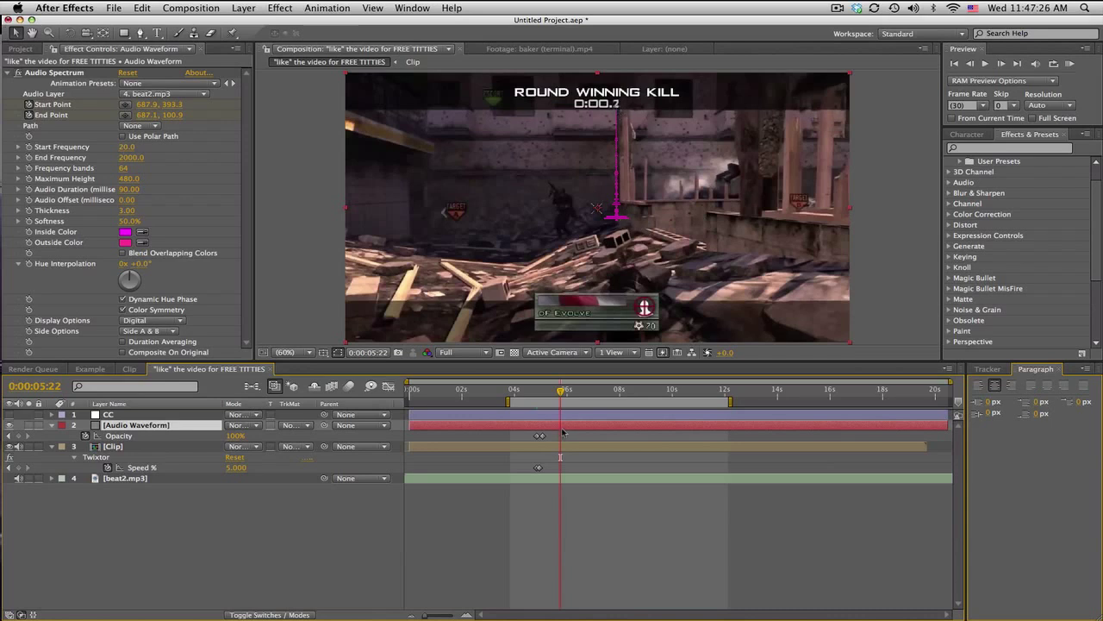
left_click_drag(562, 393, 583, 393)
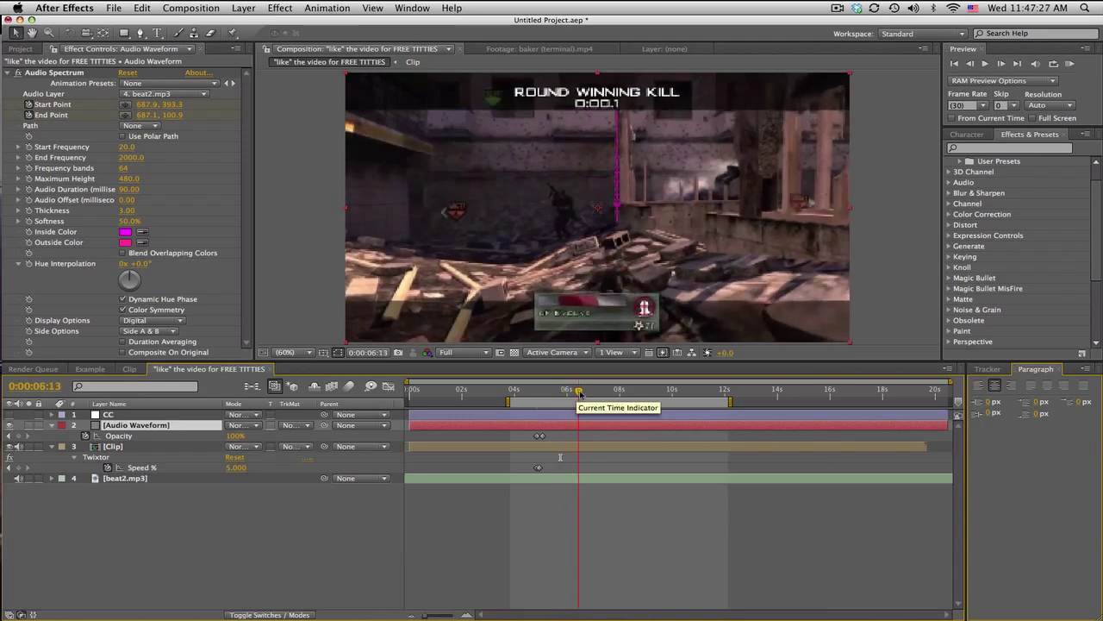
left_click(557, 479)
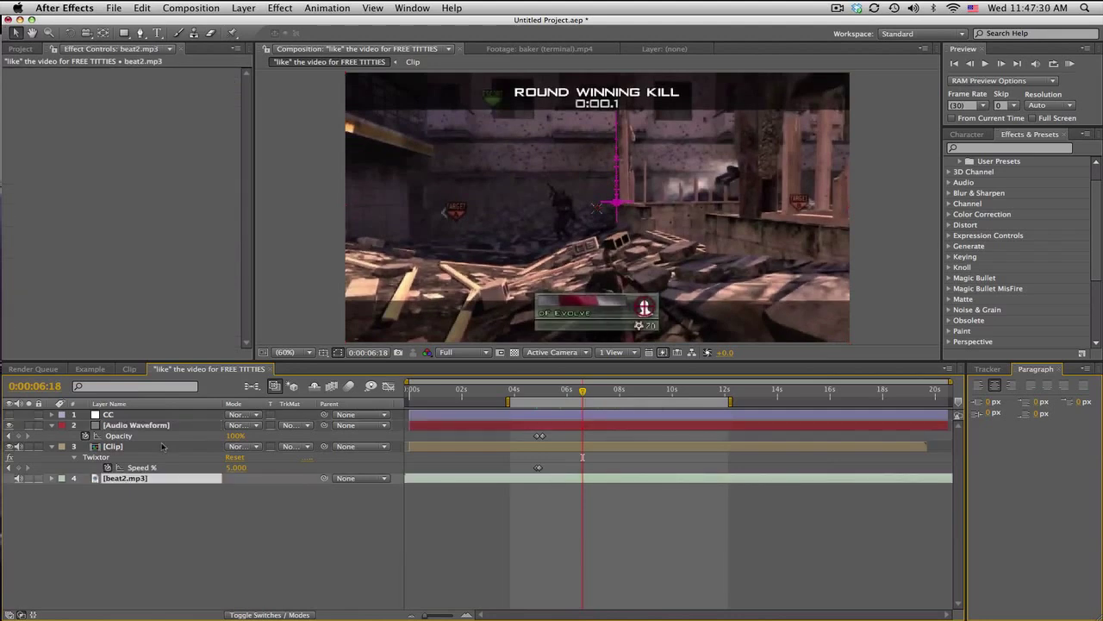
left_click(160, 426)
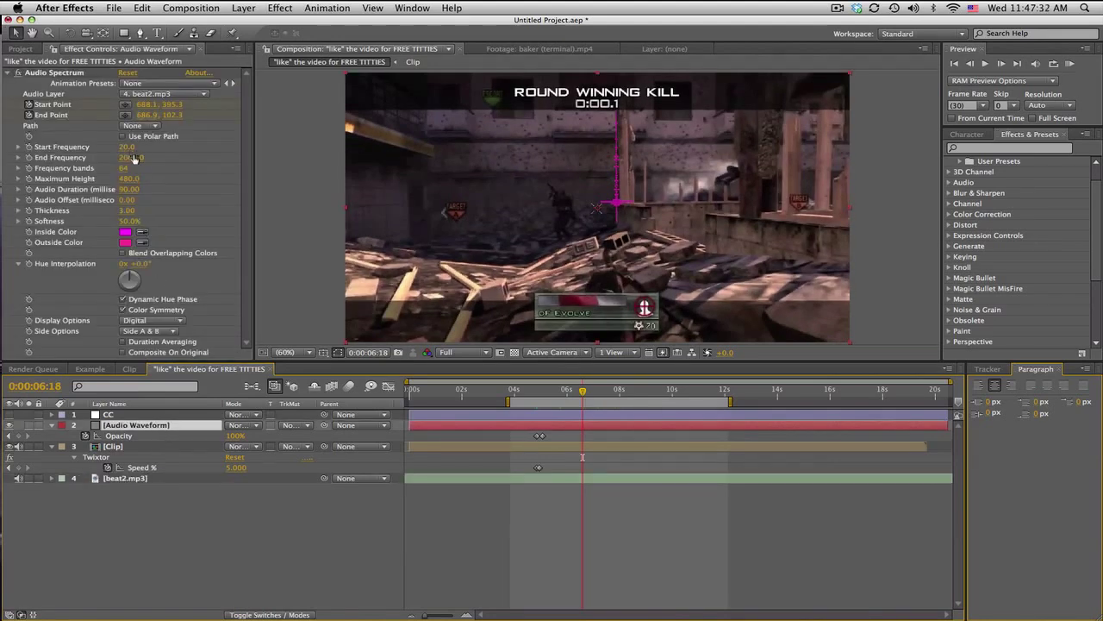
mouse_move(136, 160)
left_mouse_down()
mouse_move(78, 160)
mouse_move(132, 167)
left_mouse_up()
left_click(130, 159)
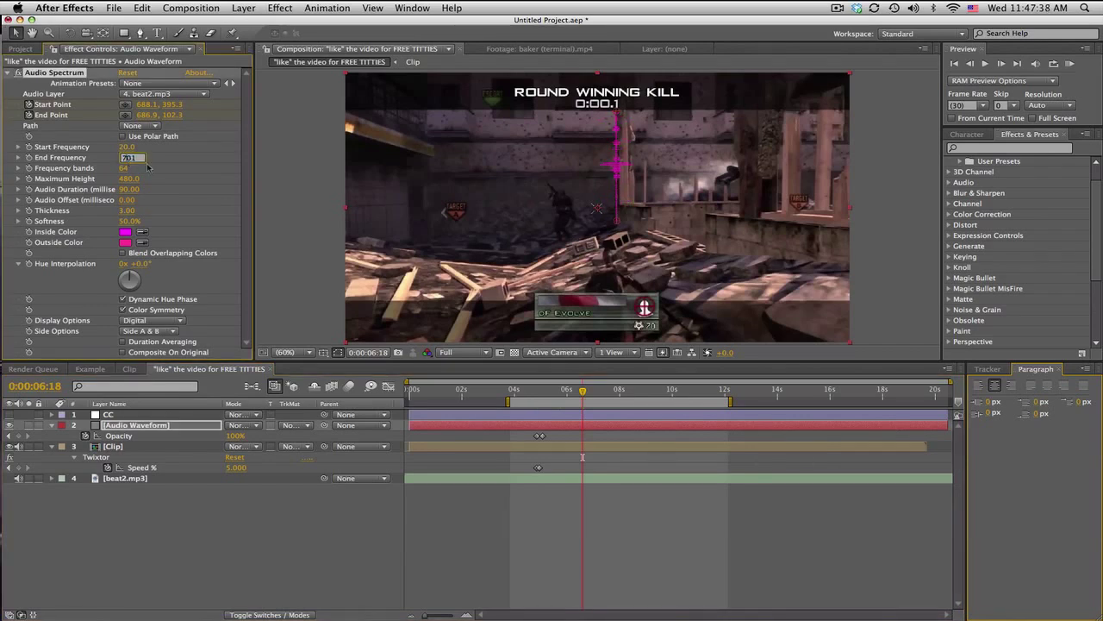
type("701")
type("500")
key("Return")
Step: Set Side Options to Side A, checking frames between 6:19 and 7:24
left_click(585, 390)
left_click_drag(585, 391, 626, 388)
left_click(615, 390)
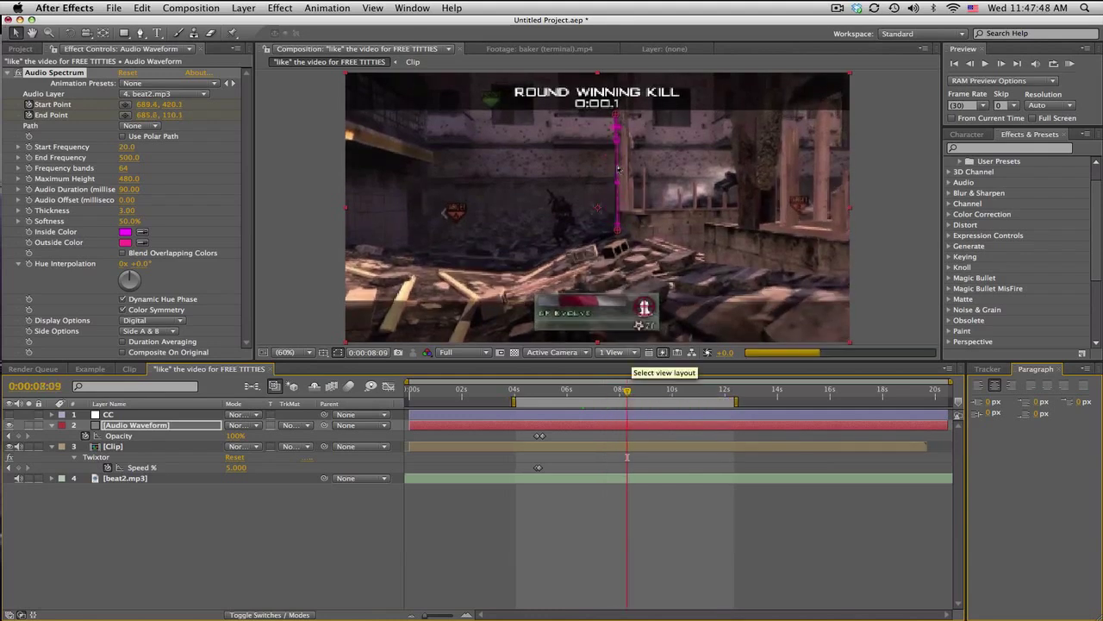
left_click(160, 331)
left_click(160, 313)
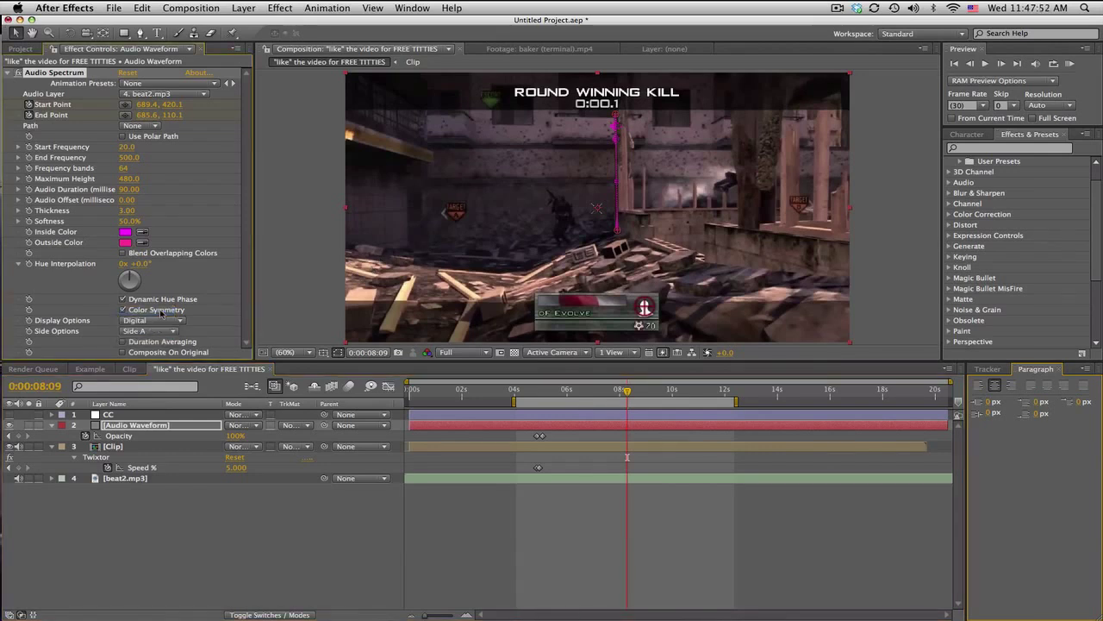
left_click_drag(614, 392, 597, 392)
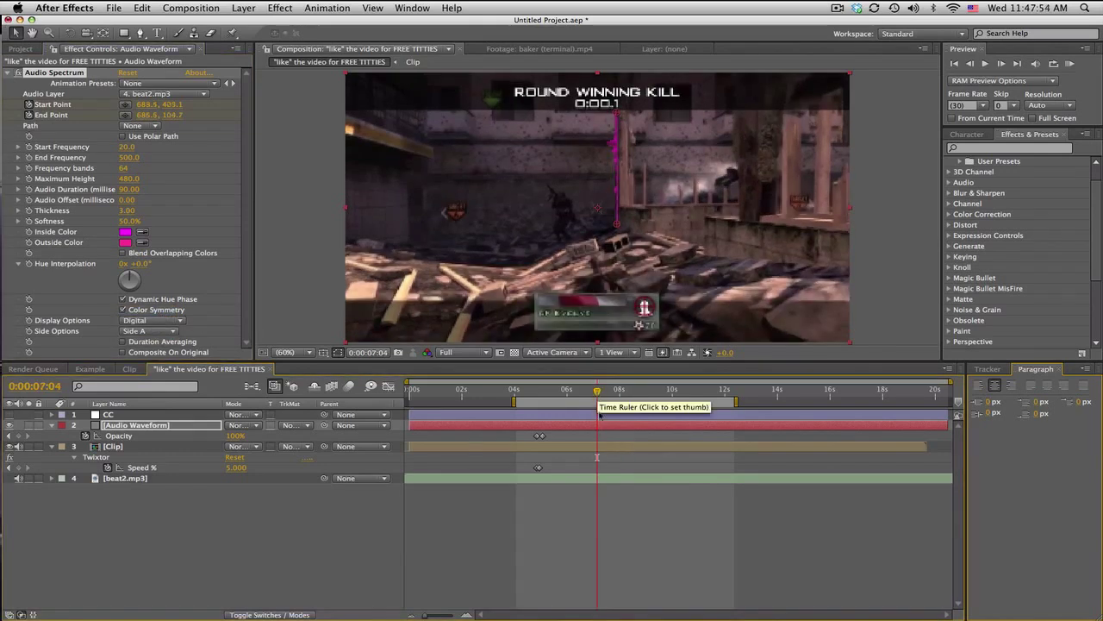
Step: Make the spectrum's Inside Color orange and Outside Color yellow
left_click(126, 232)
left_click(526, 449)
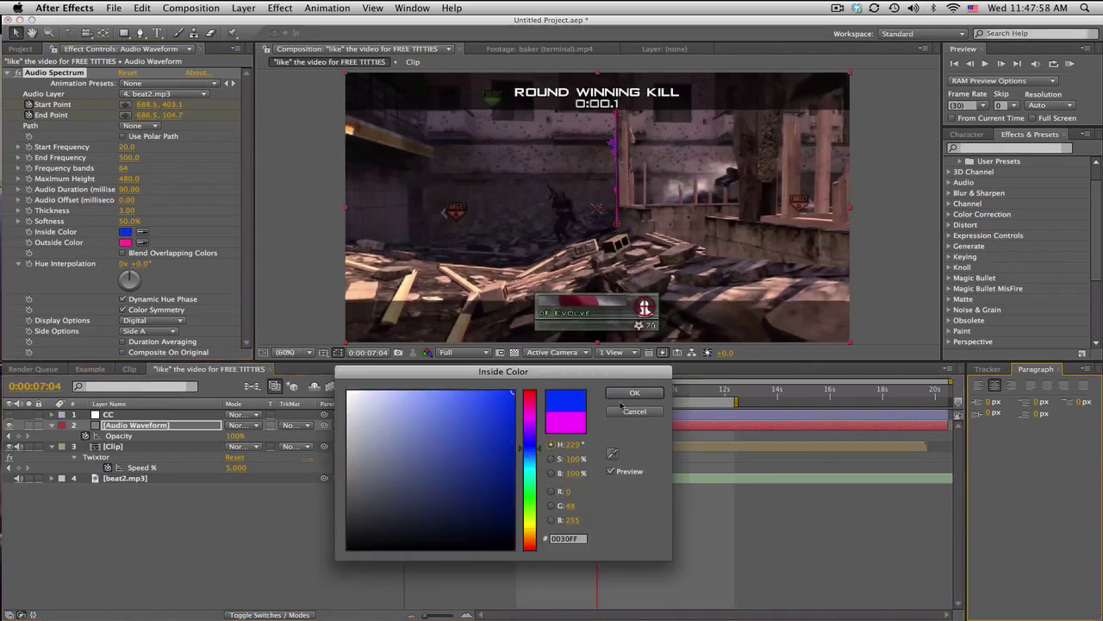
left_click_drag(526, 508, 534, 535)
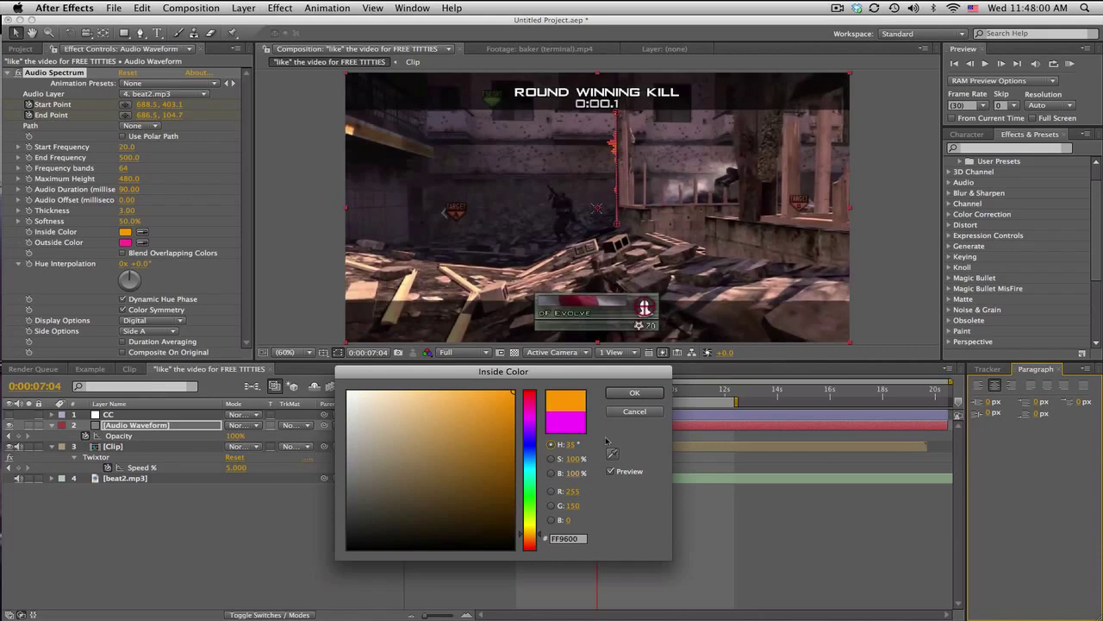
left_click(635, 393)
left_click(126, 242)
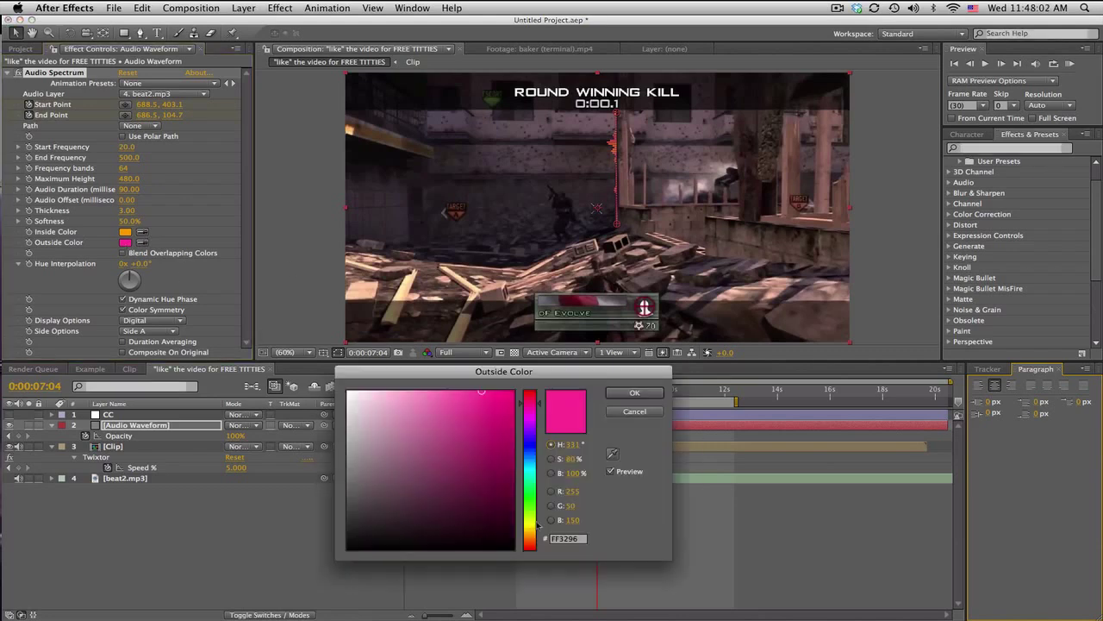
left_click(526, 524)
left_click(628, 394)
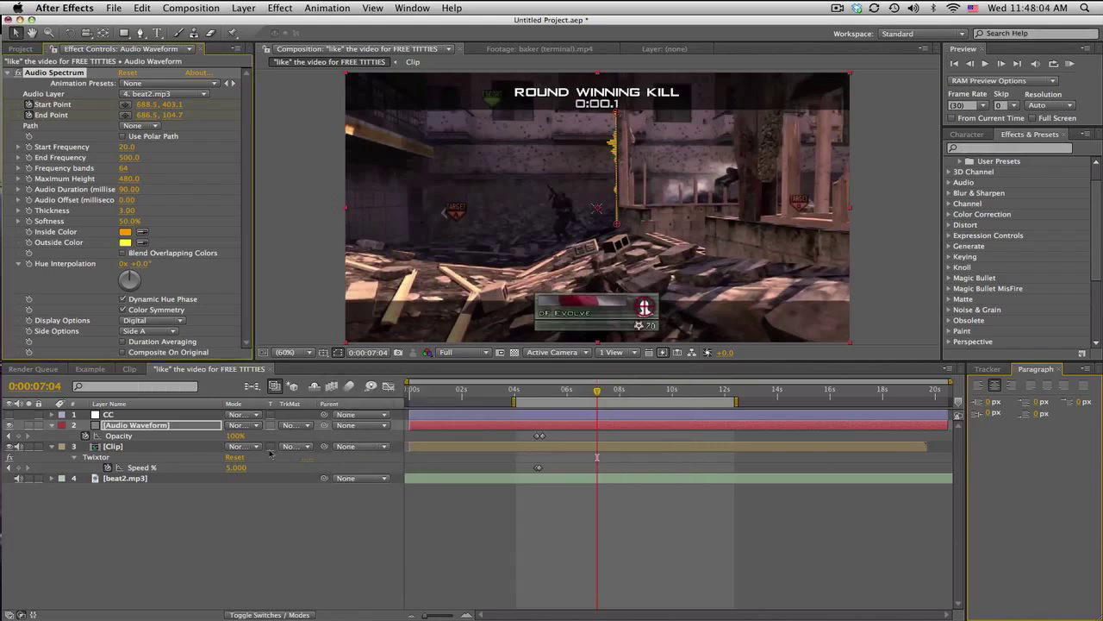
Step: Set the Audio Waveform layer to Add mode and Maximum Height to 1500
left_click(242, 425)
left_click(249, 524)
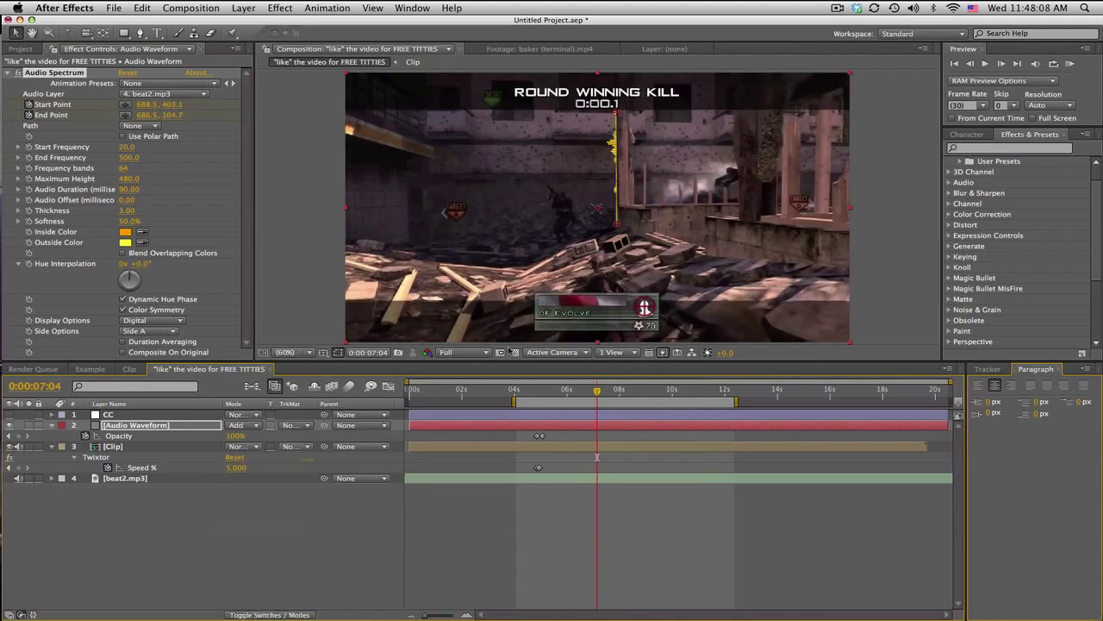
left_click_drag(583, 393, 564, 393)
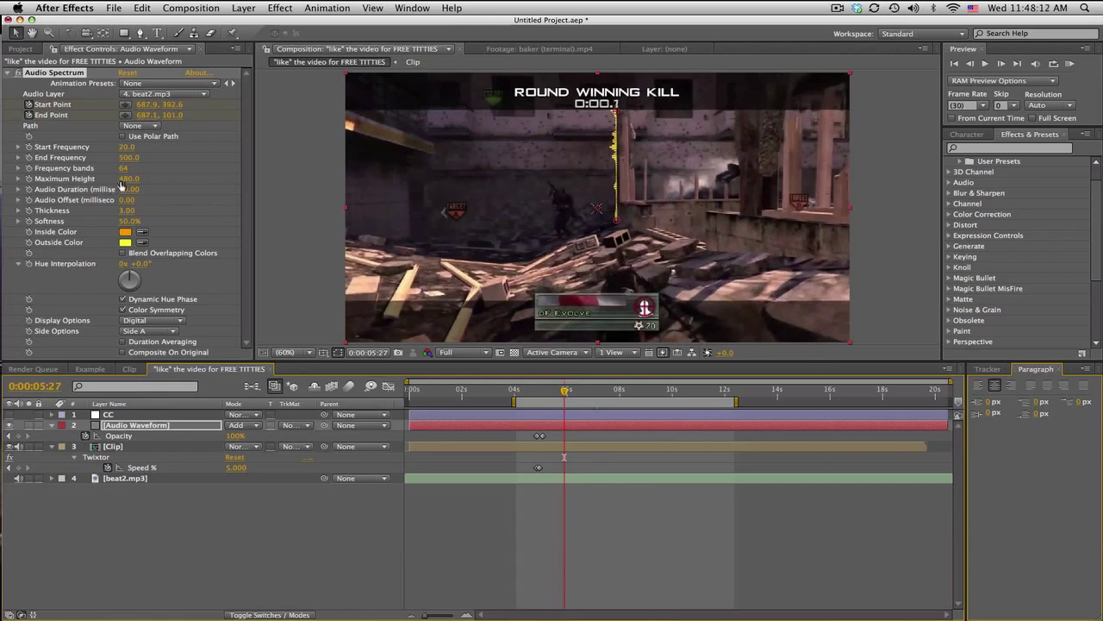
left_click_drag(127, 178, 328, 188)
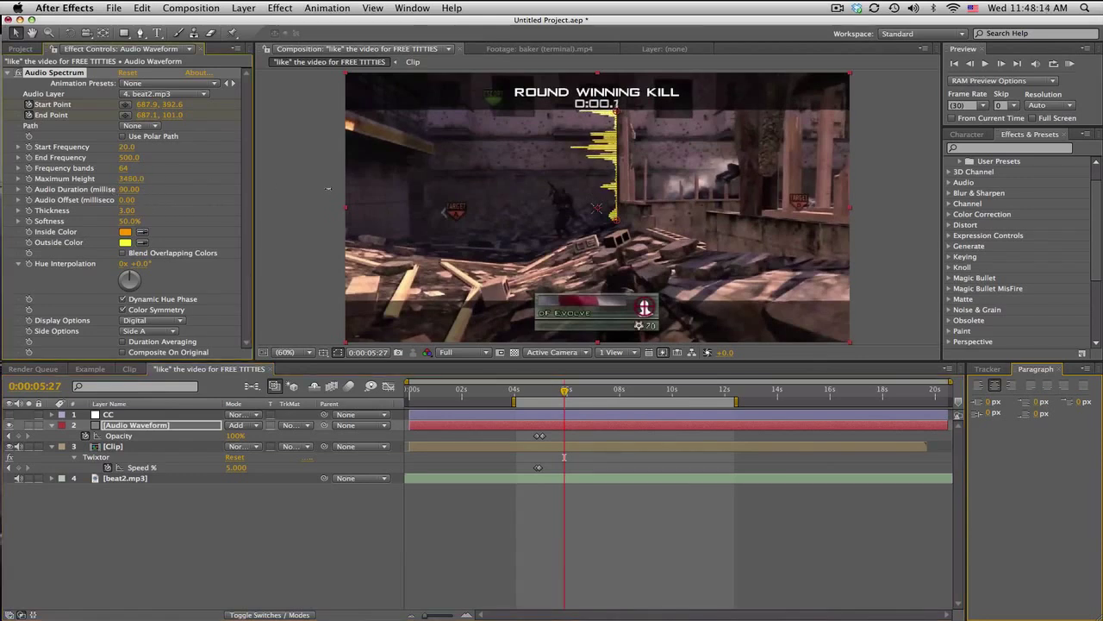
left_click_drag(566, 391, 628, 391)
left_click(132, 179)
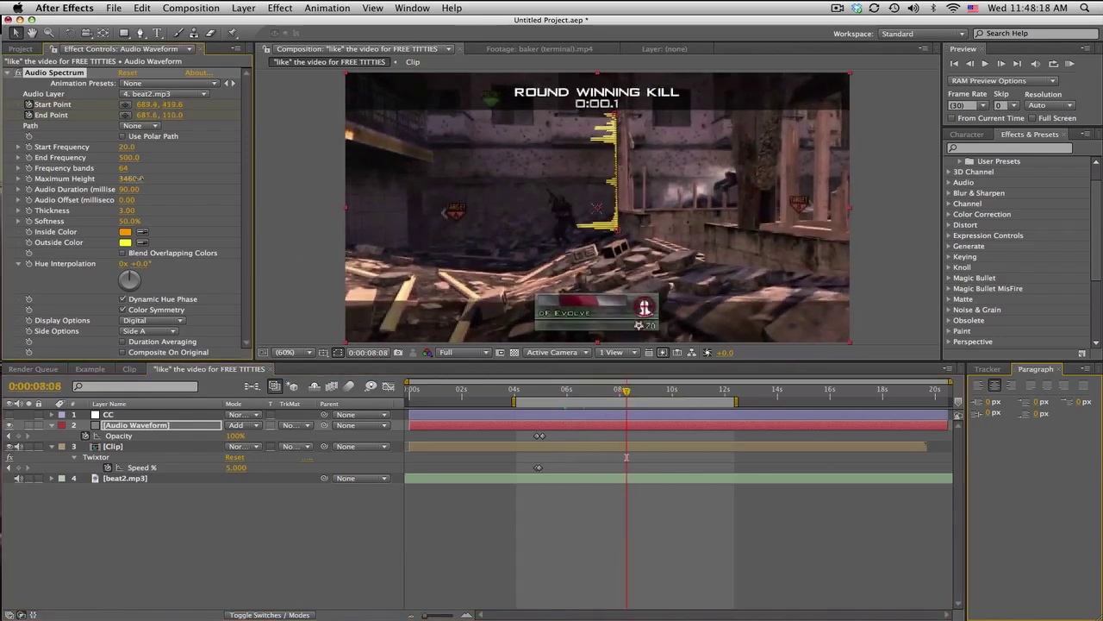
type("1500")
key("Return")
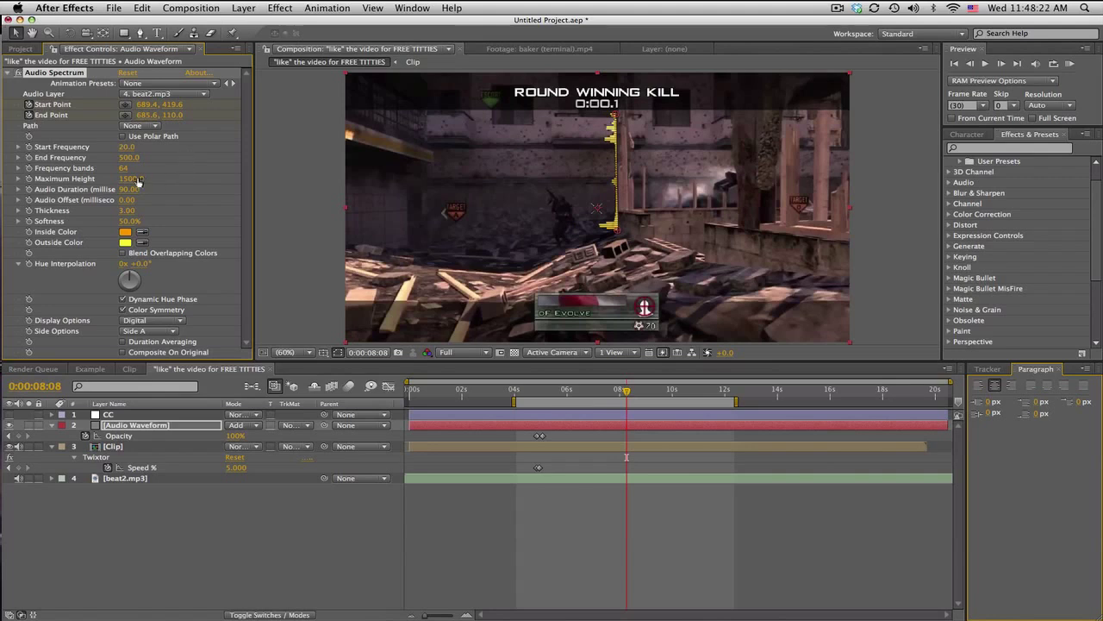
Step: Set Frequency Bands to 79 and Softness to 100%, previewing back to 0:00:06:11
mouse_move(125, 168)
left_mouse_down()
mouse_move(262, 165)
mouse_move(134, 175)
left_mouse_up()
key("space")
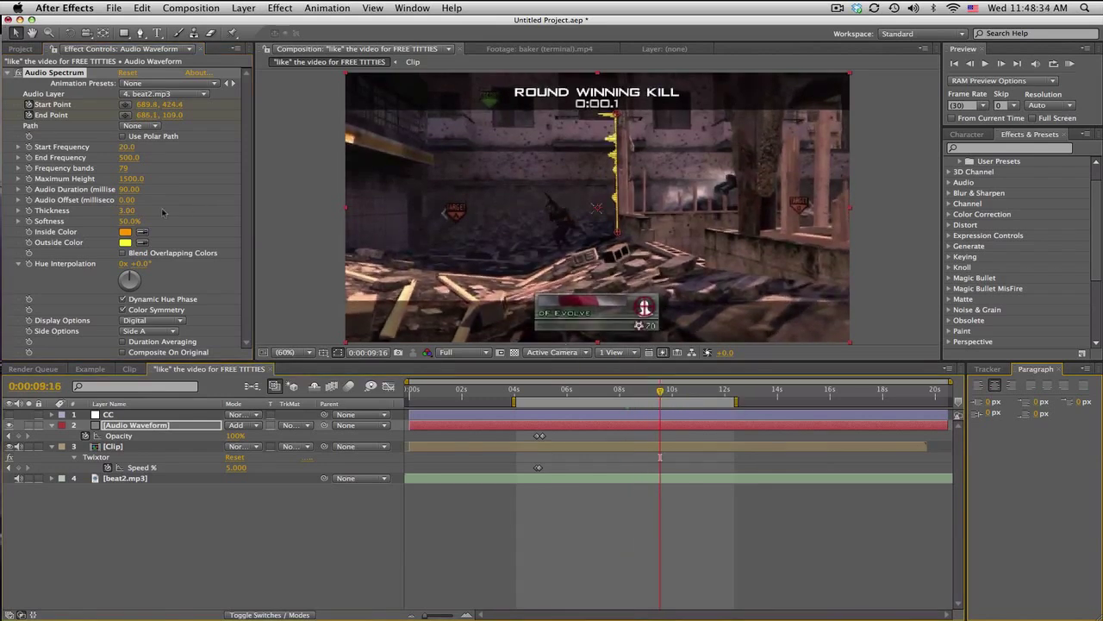
left_click_drag(127, 220, 357, 224)
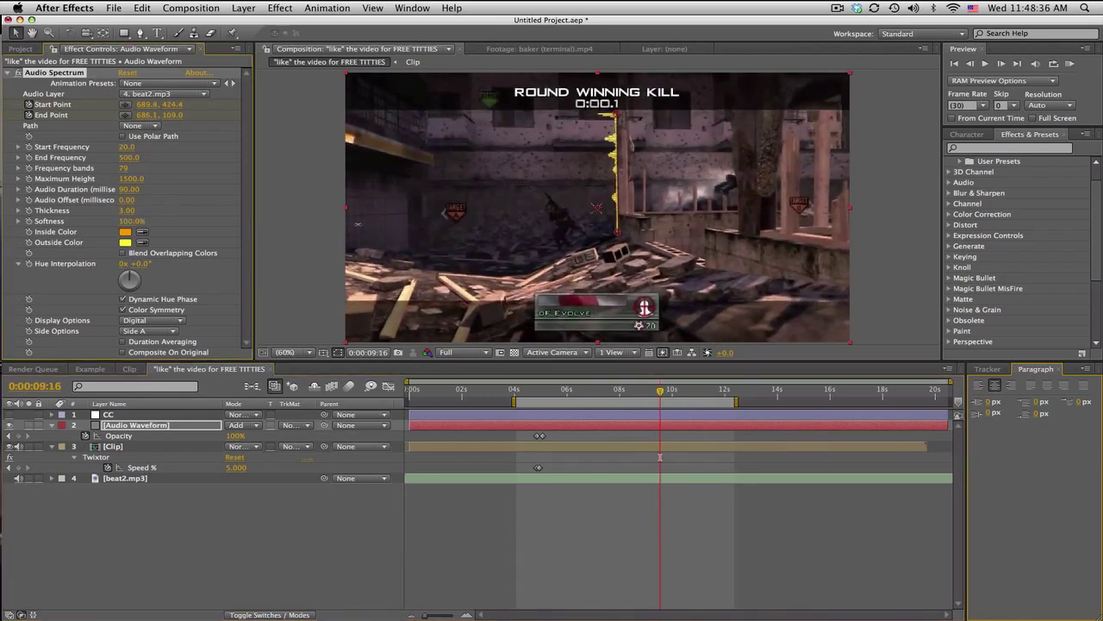
left_click(669, 392)
left_click(600, 392)
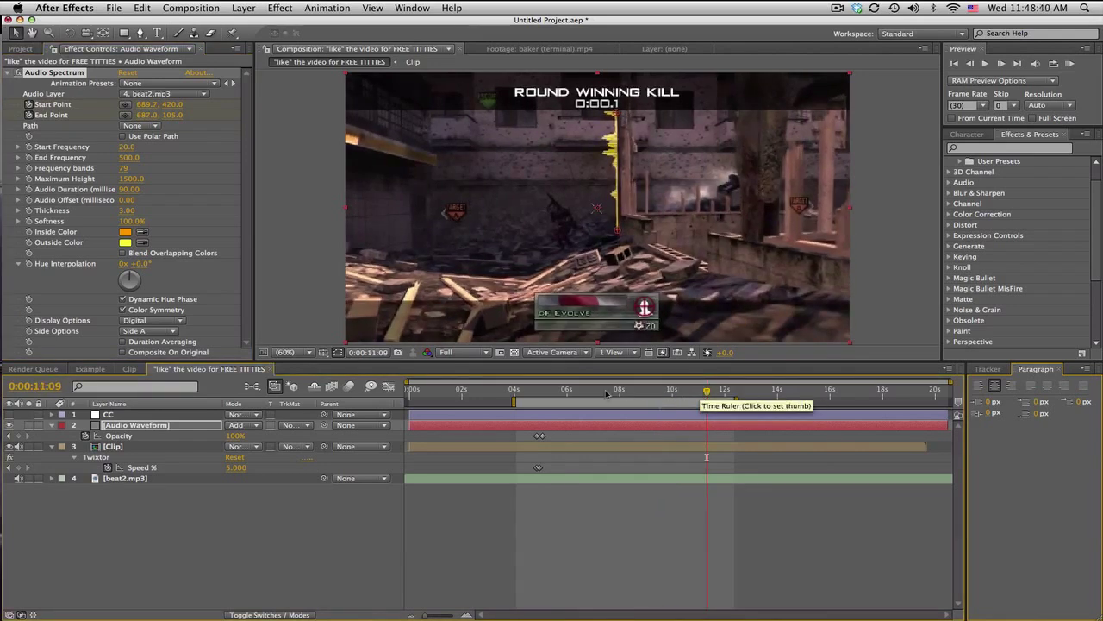
left_click(576, 392)
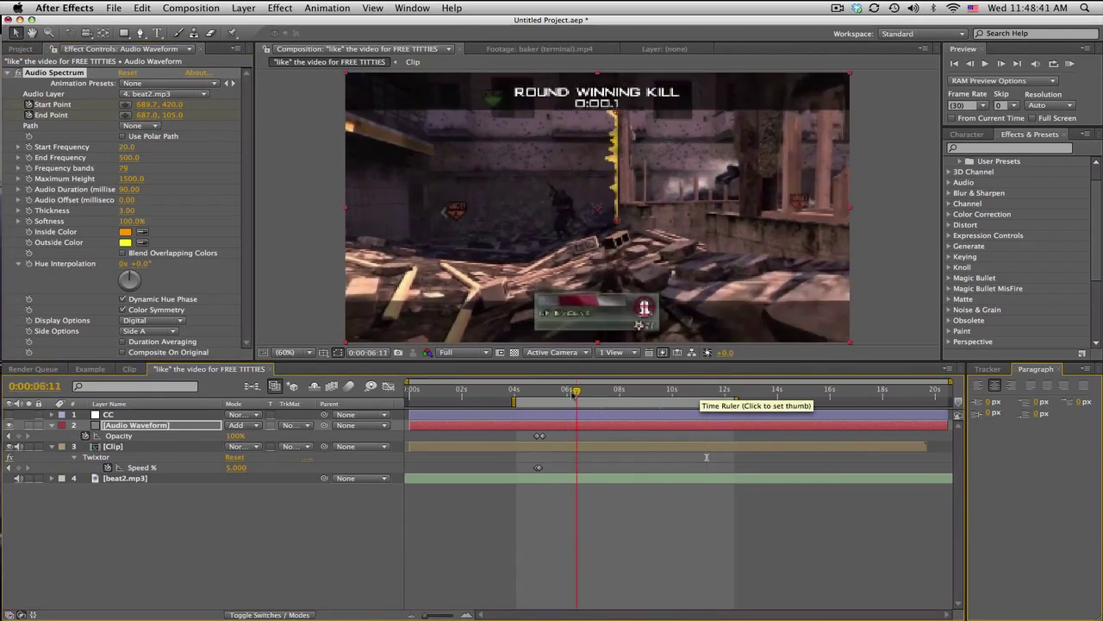
left_click(181, 320)
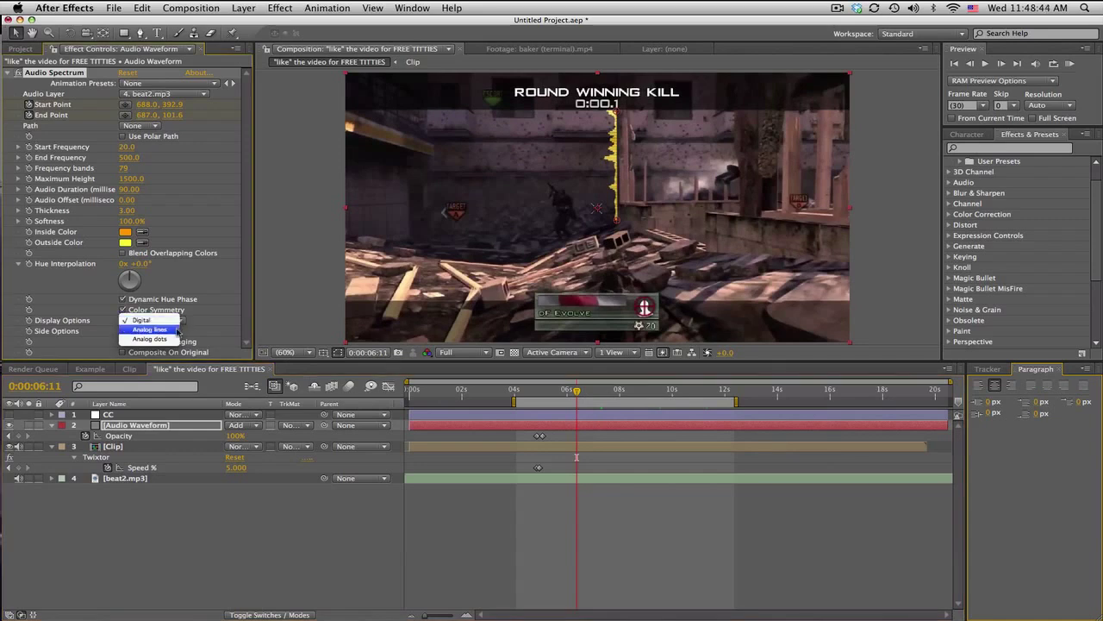
Step: Switch the spectrum display to Analog lines and RAM-preview the result
left_click(177, 330)
key("space")
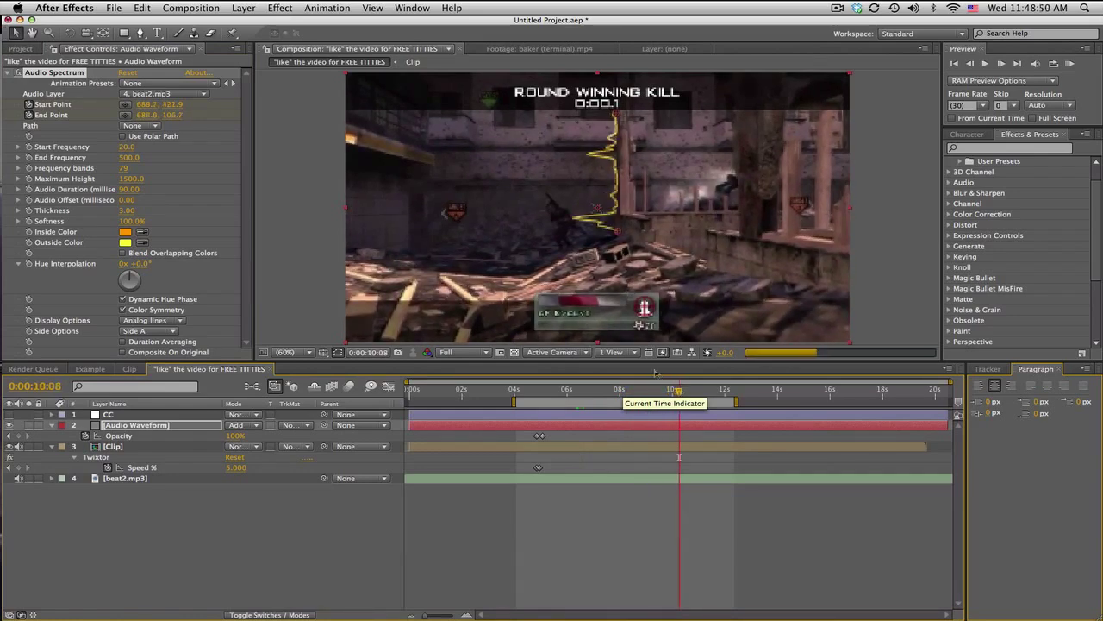
key("KP_0")
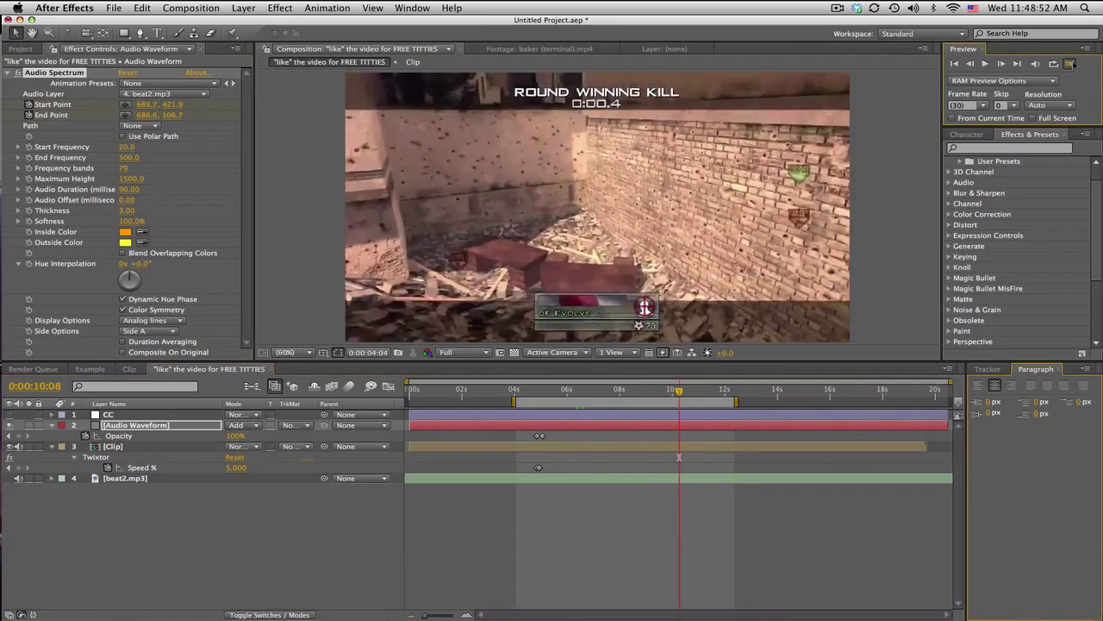
key("space")
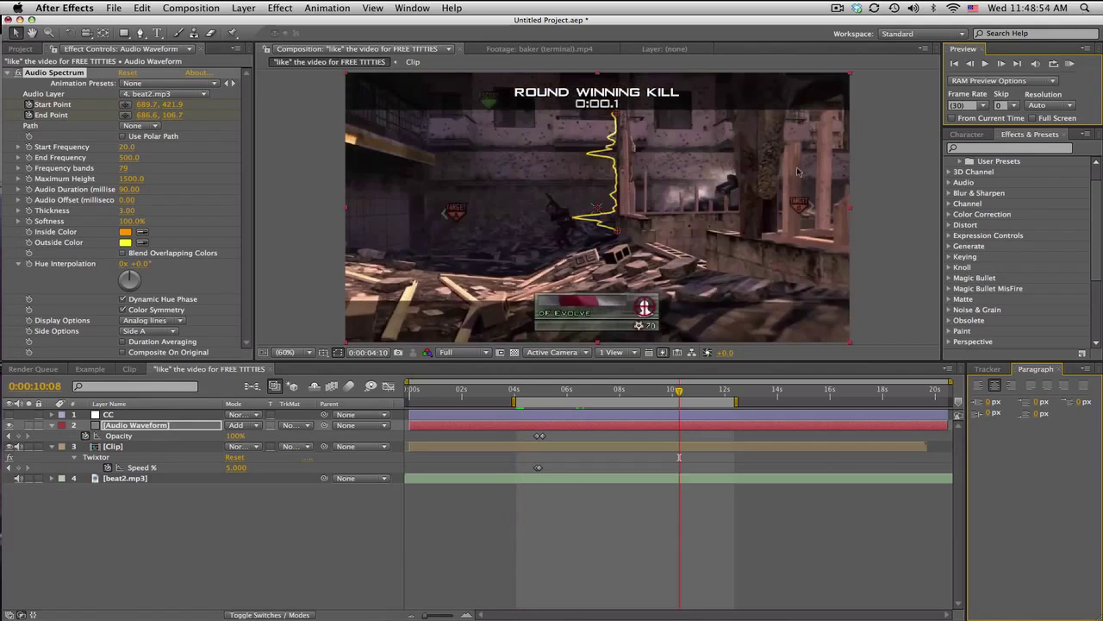
Step: Turn on the CC layer and set Hue Interpolation to +15°
left_click(9, 417)
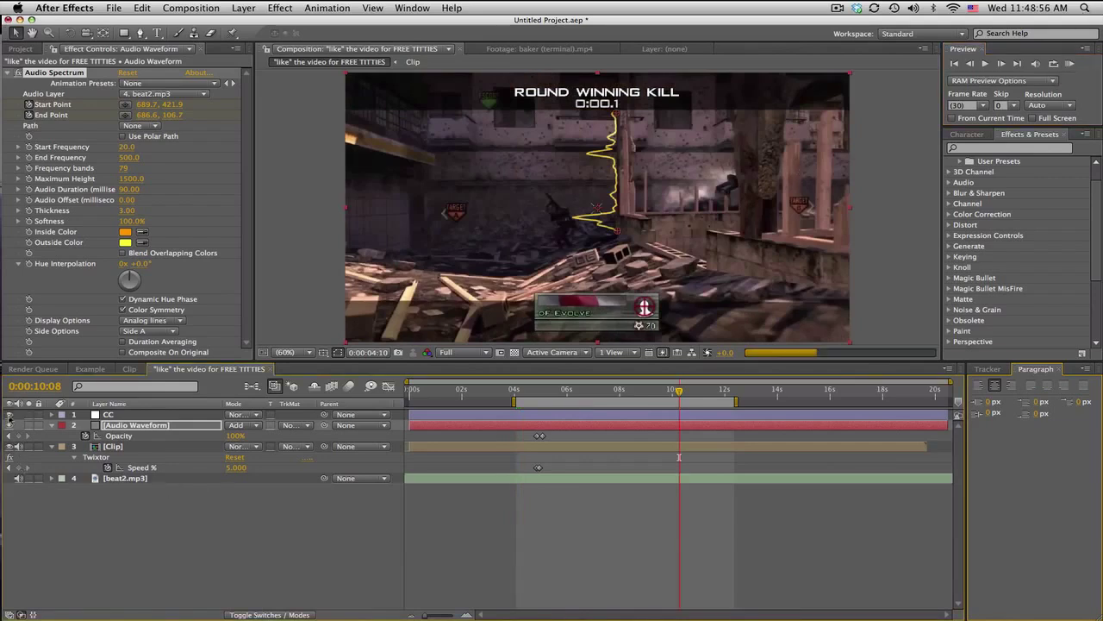
left_click(9, 414)
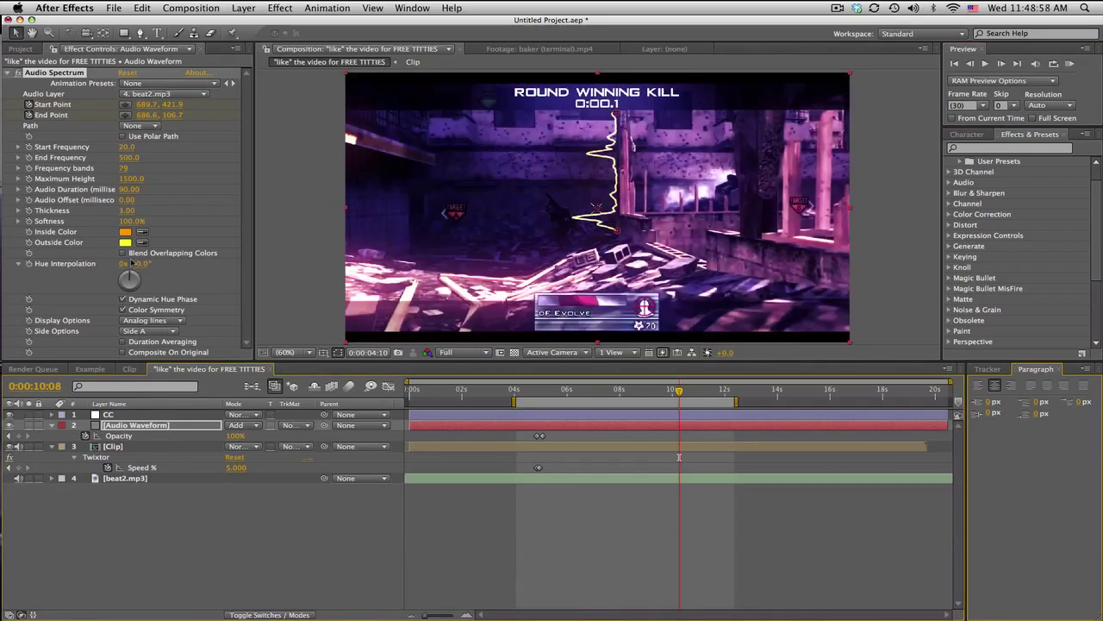
mouse_move(131, 269)
left_mouse_down()
mouse_move(137, 274)
mouse_move(126, 280)
left_mouse_up()
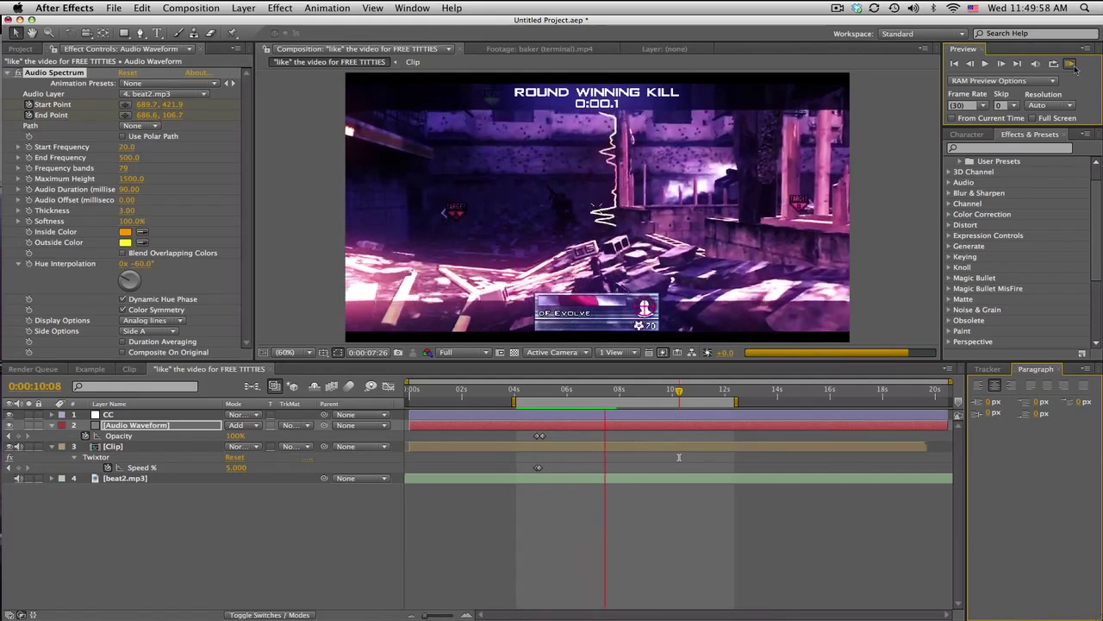
Step: Stop the RAM preview and move the current time to 0:00:06:25
left_click(1072, 65)
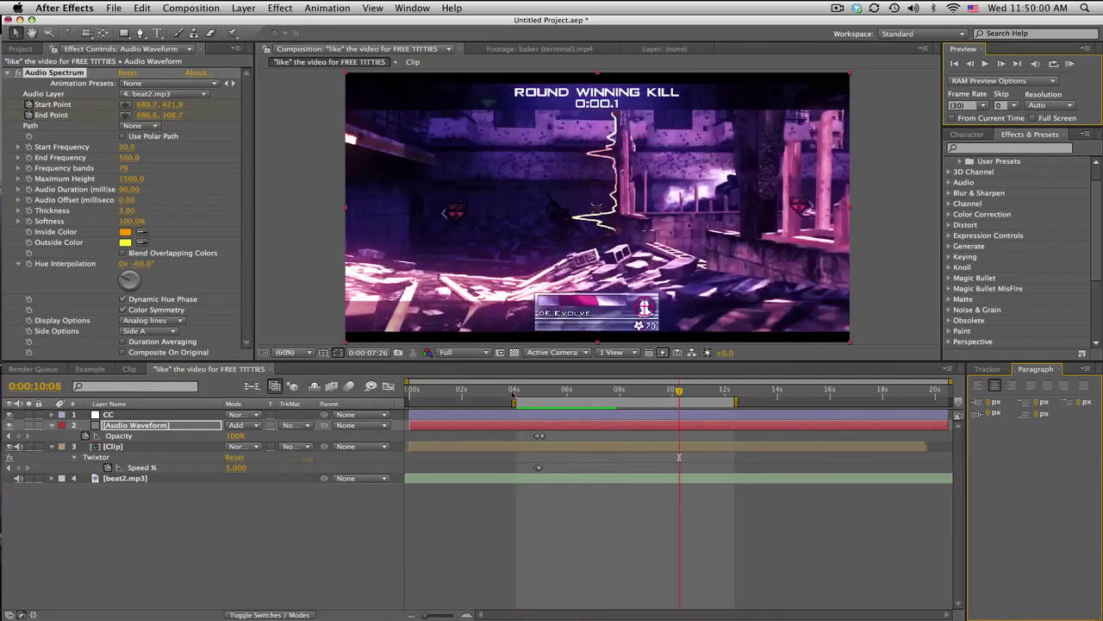
left_click(588, 390)
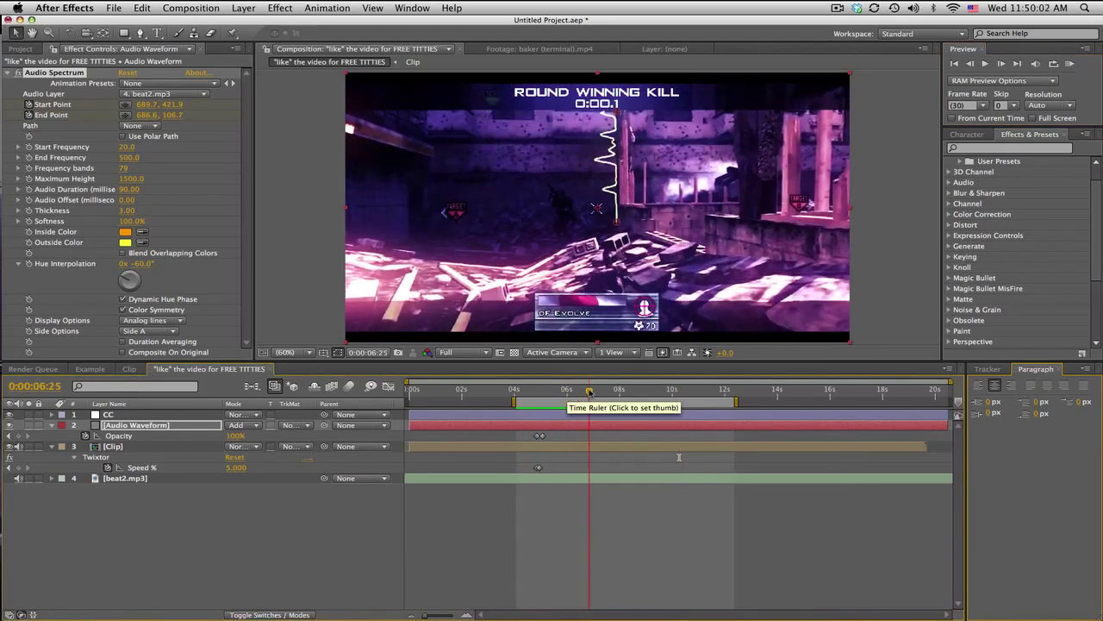